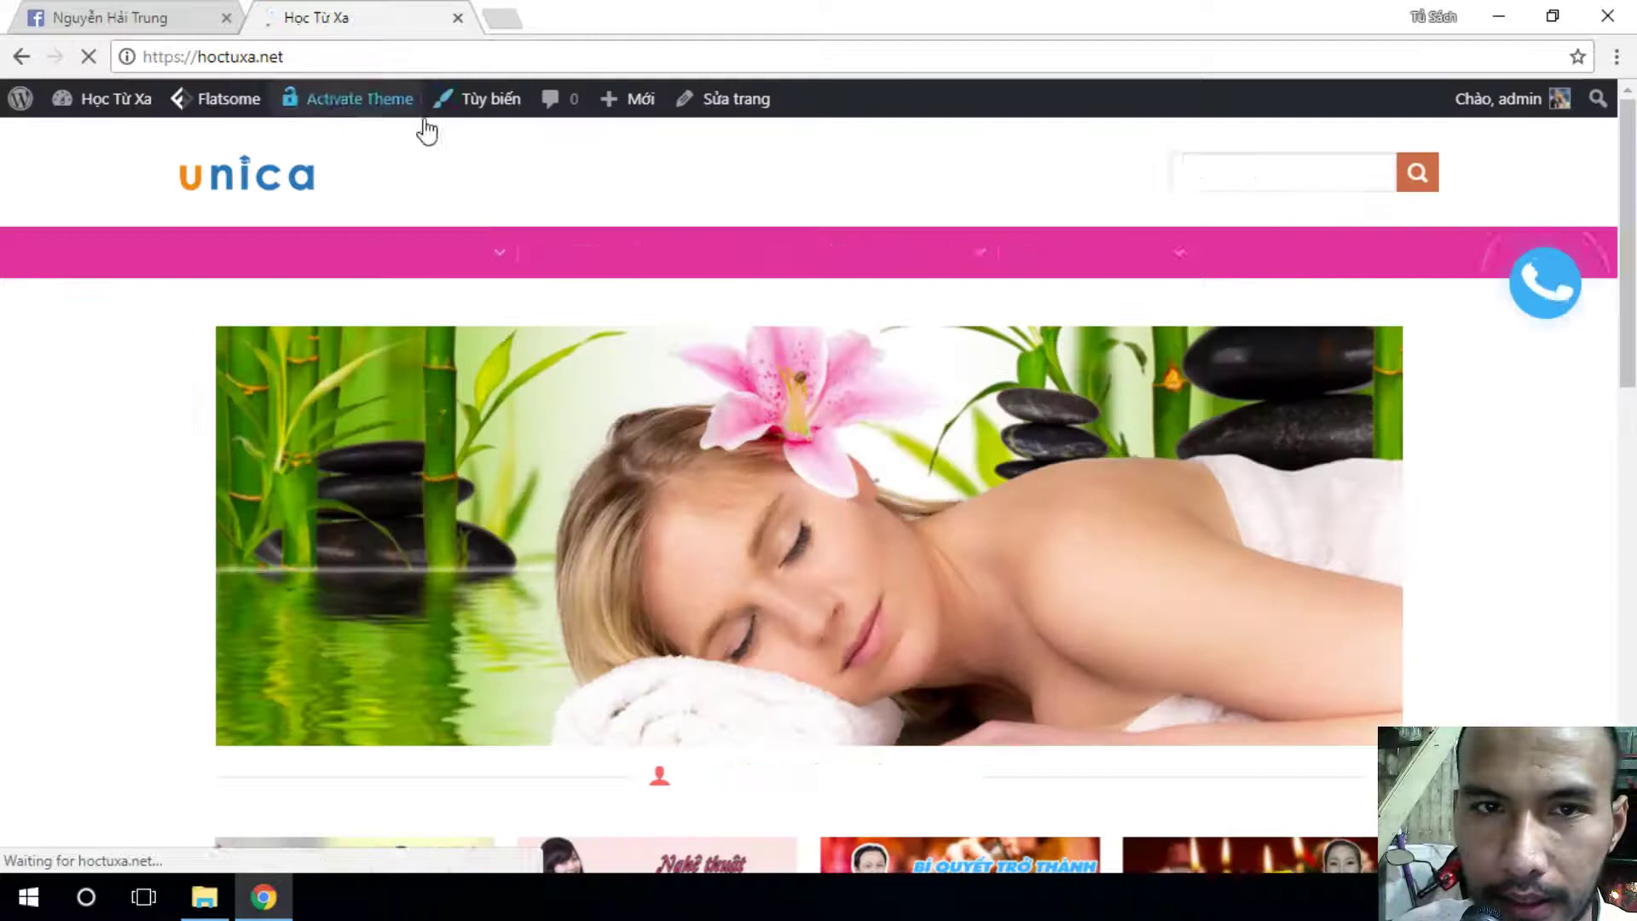
Open the WordPress dashboard of the site and list all products
mouse_move(106, 118)
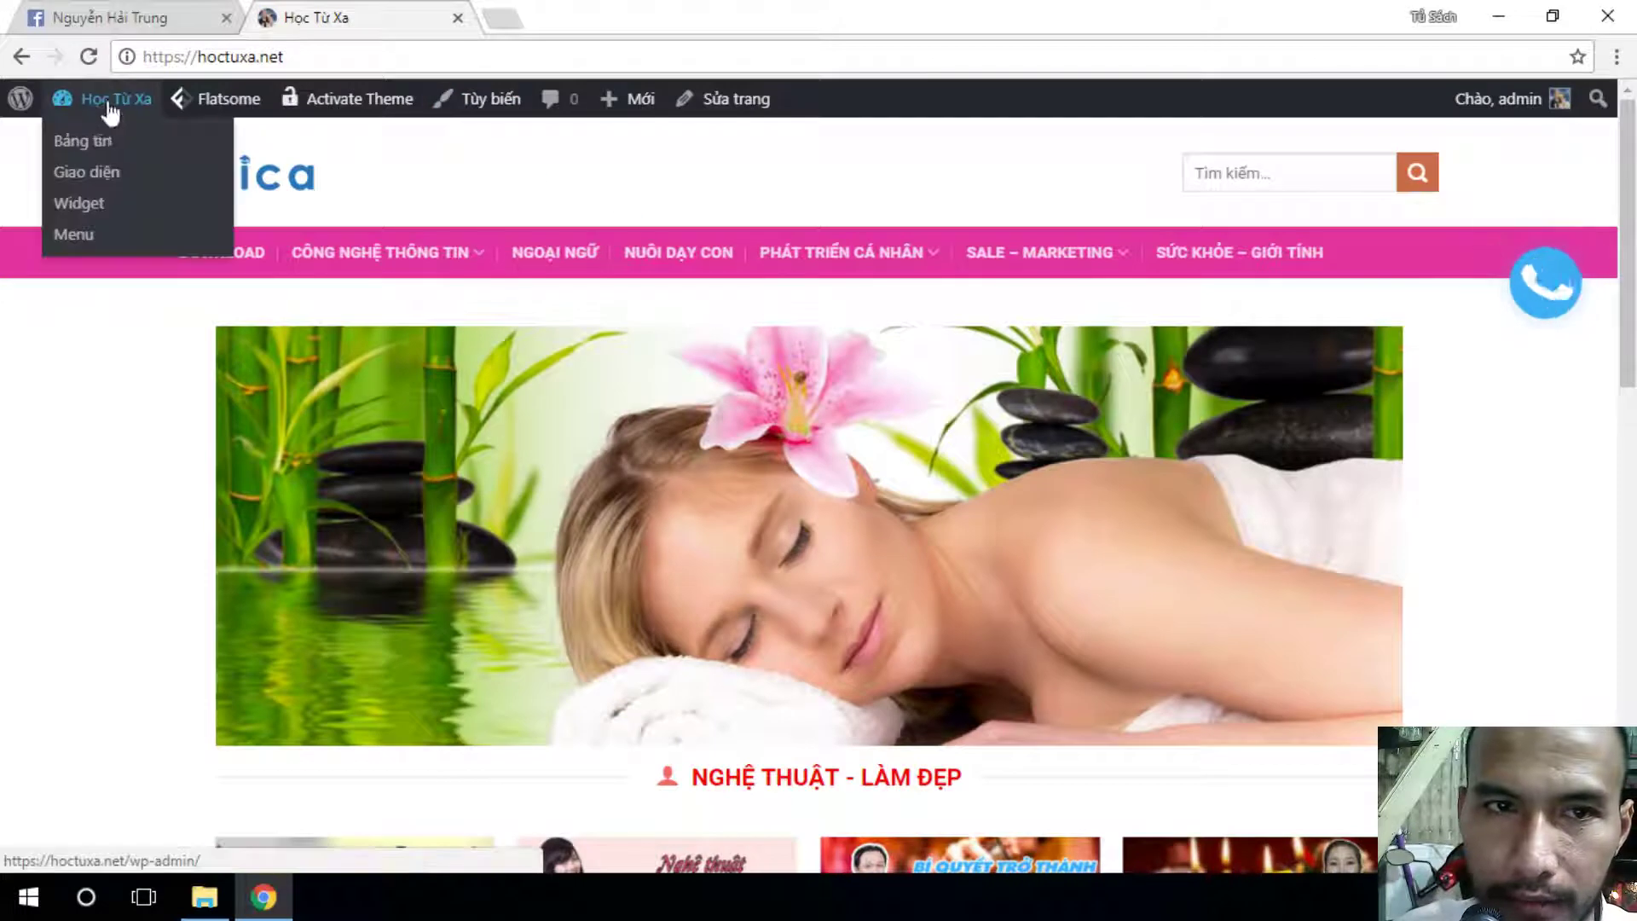
click(77, 141)
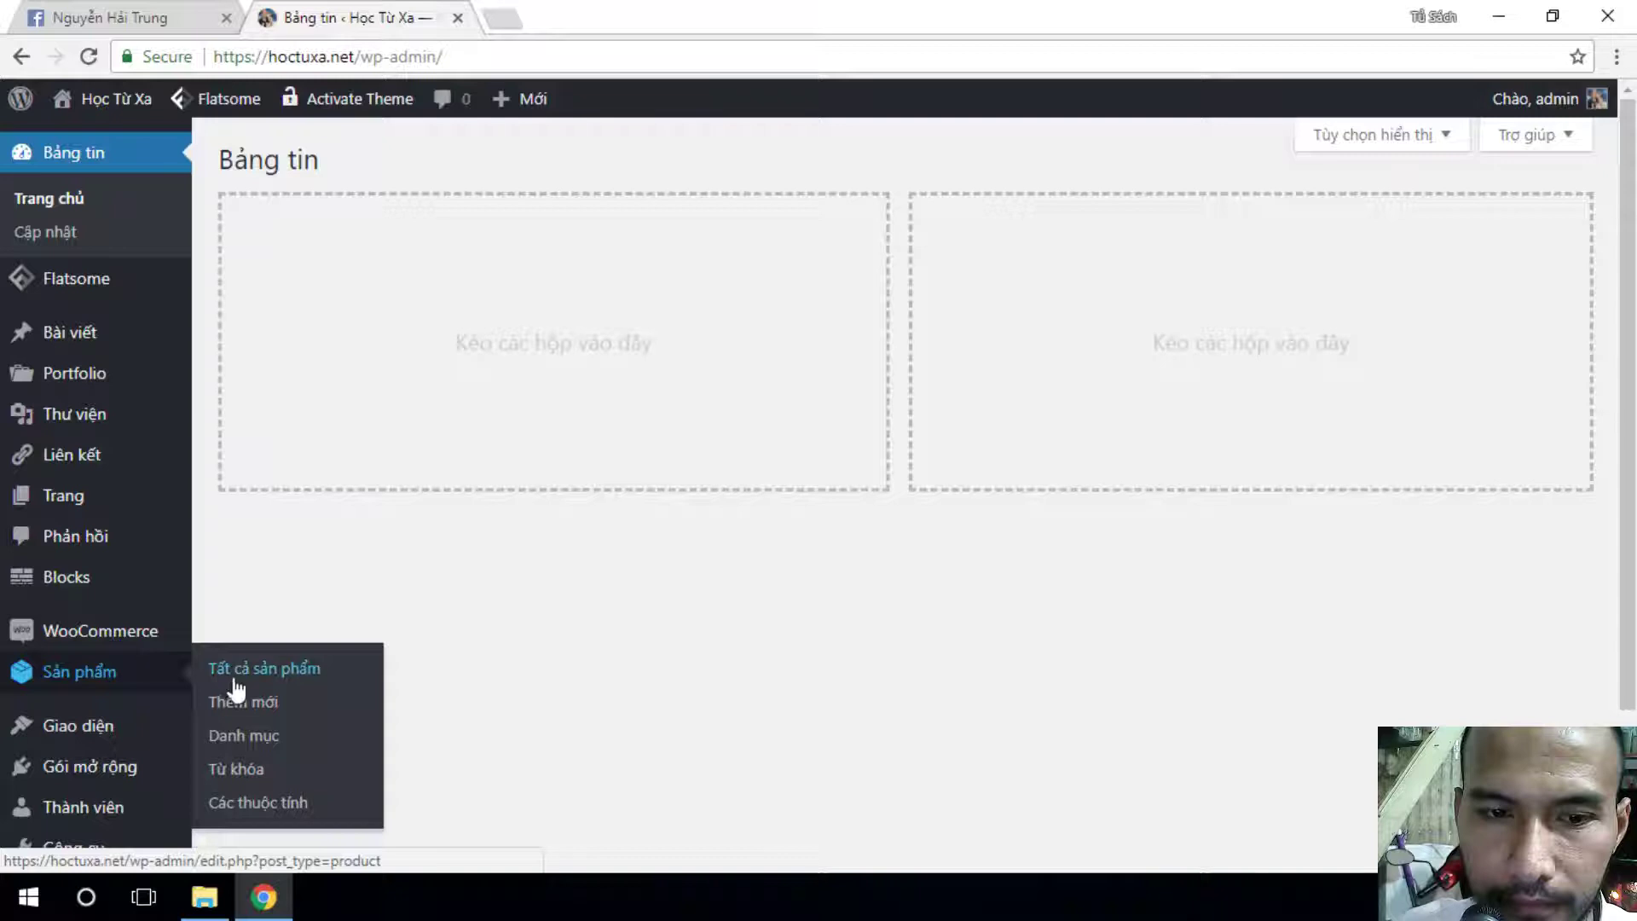
click(109, 675)
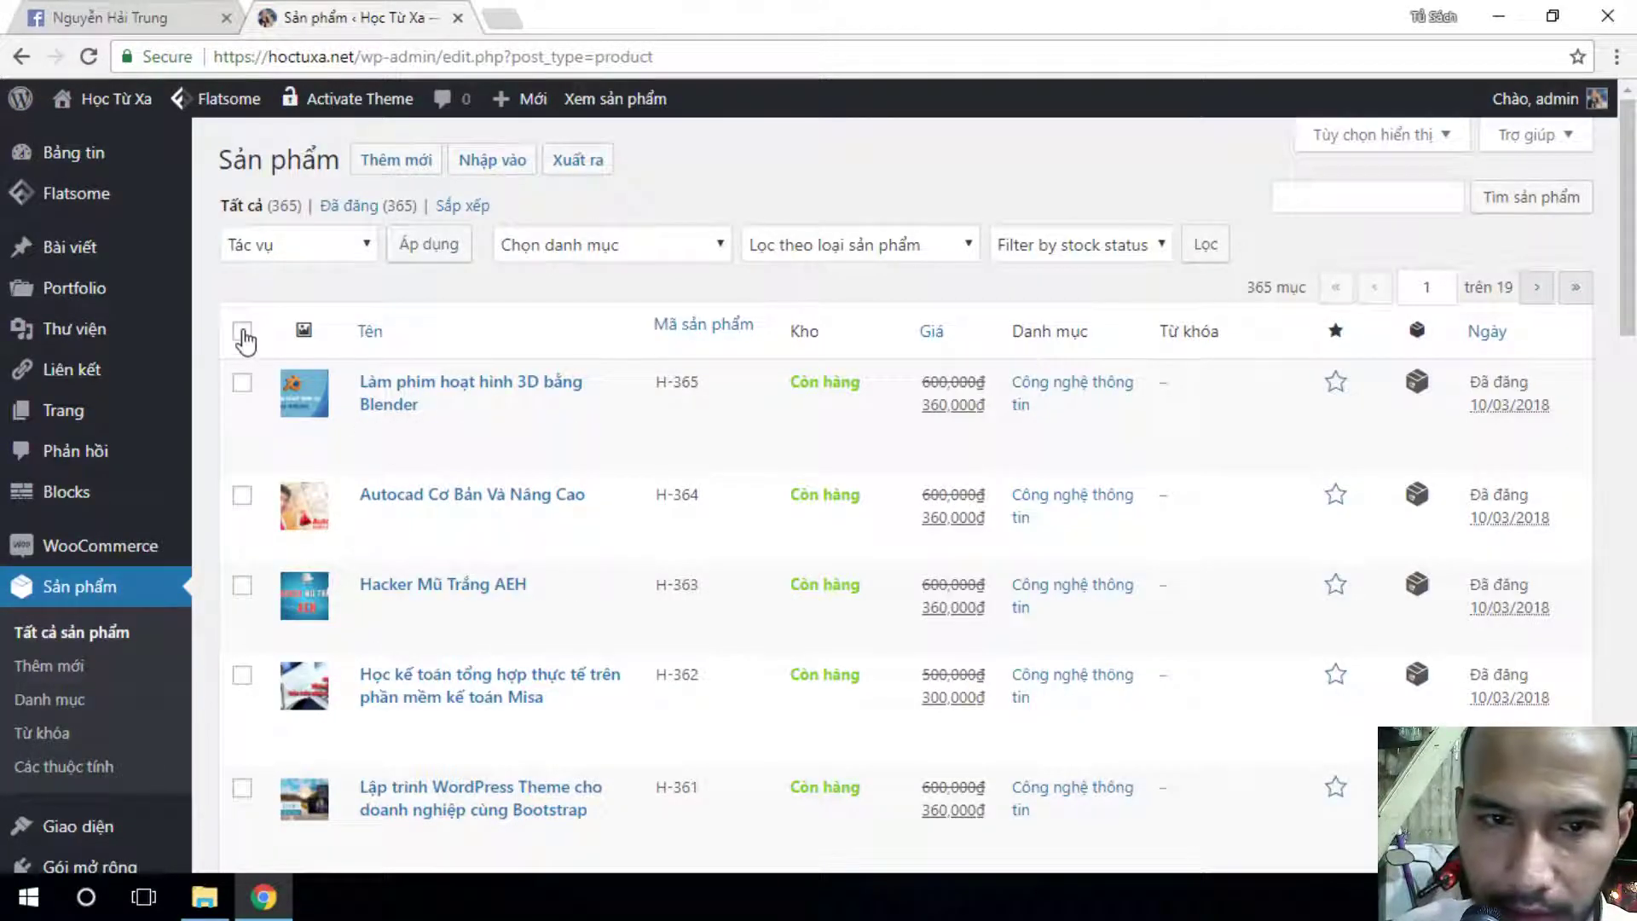
Select all products on the page and choose Bỏ vào thùng rác as the bulk action
click(242, 332)
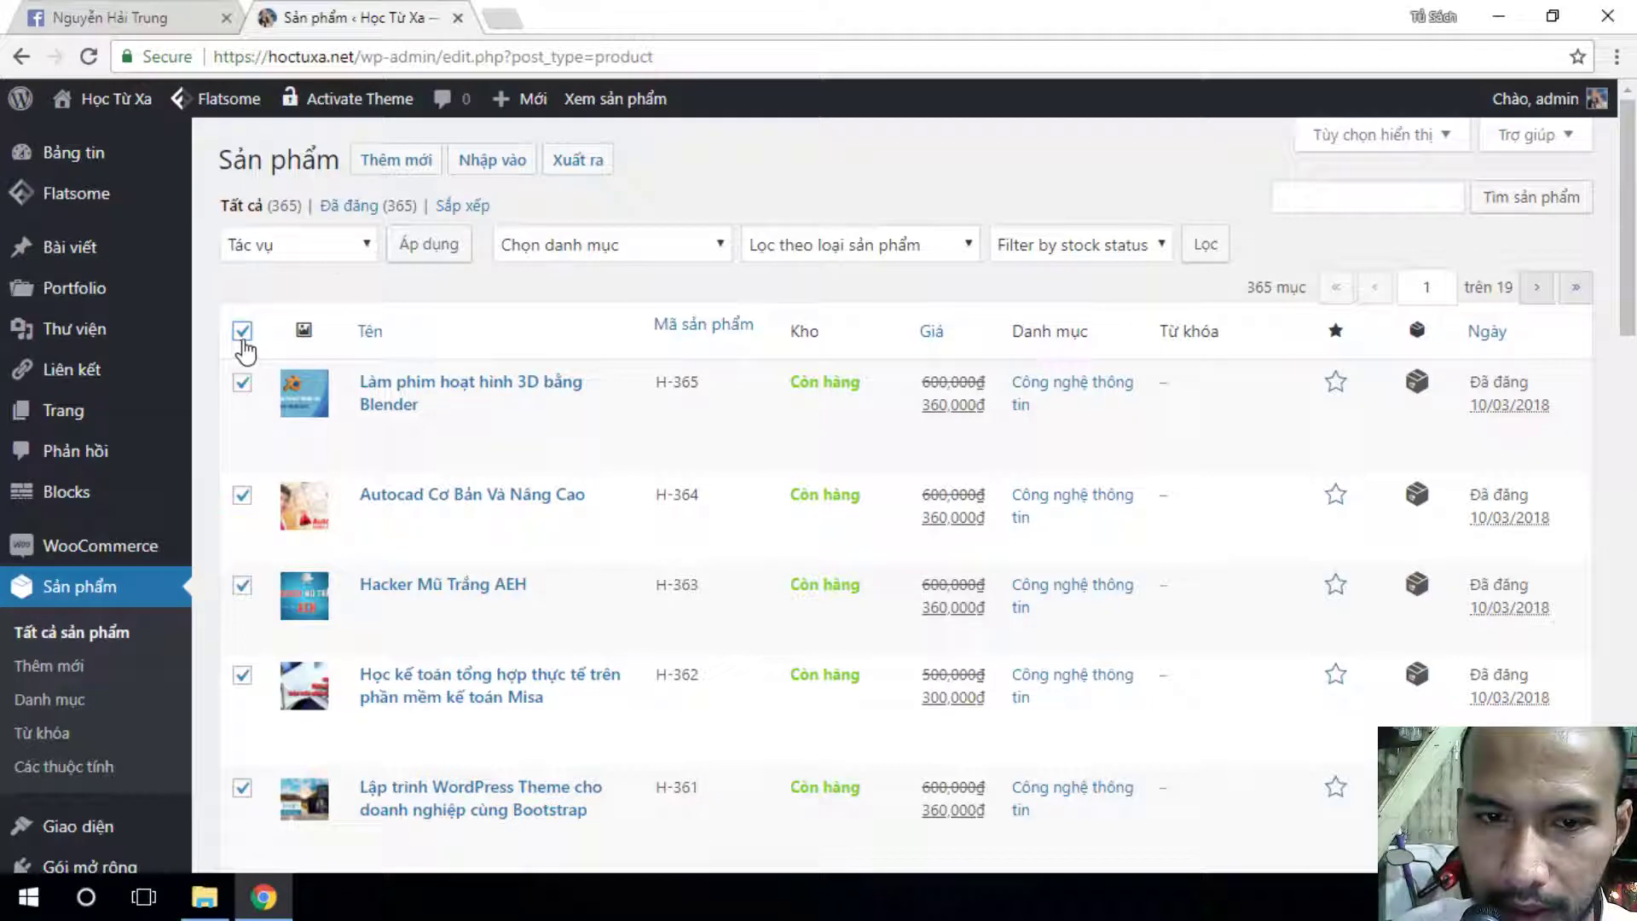
click(330, 253)
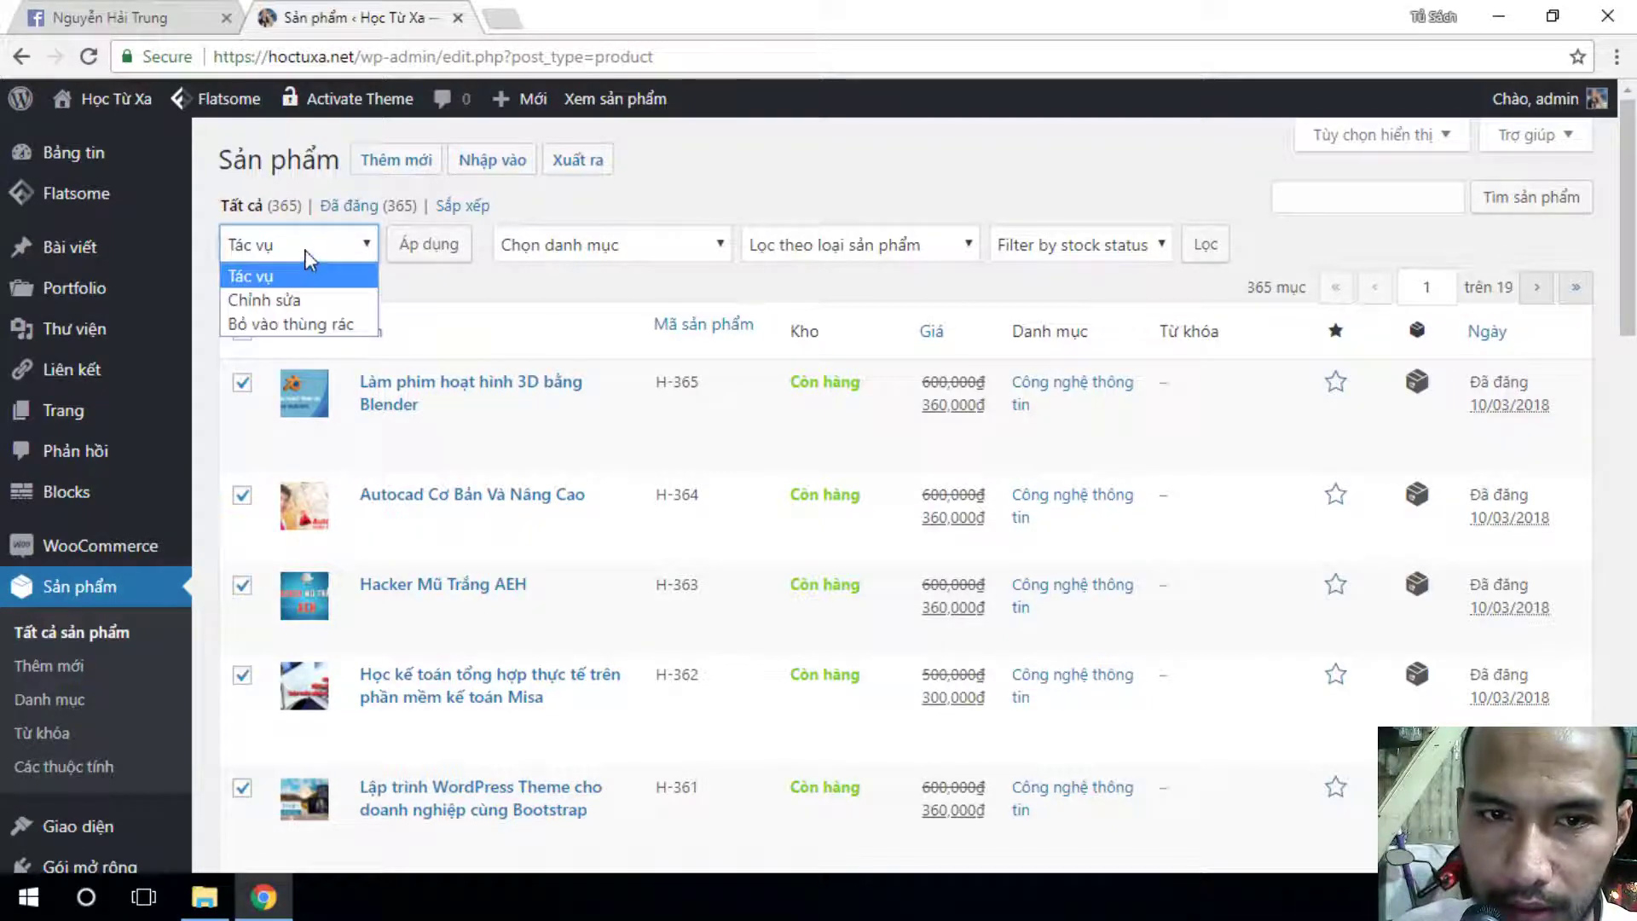
click(308, 328)
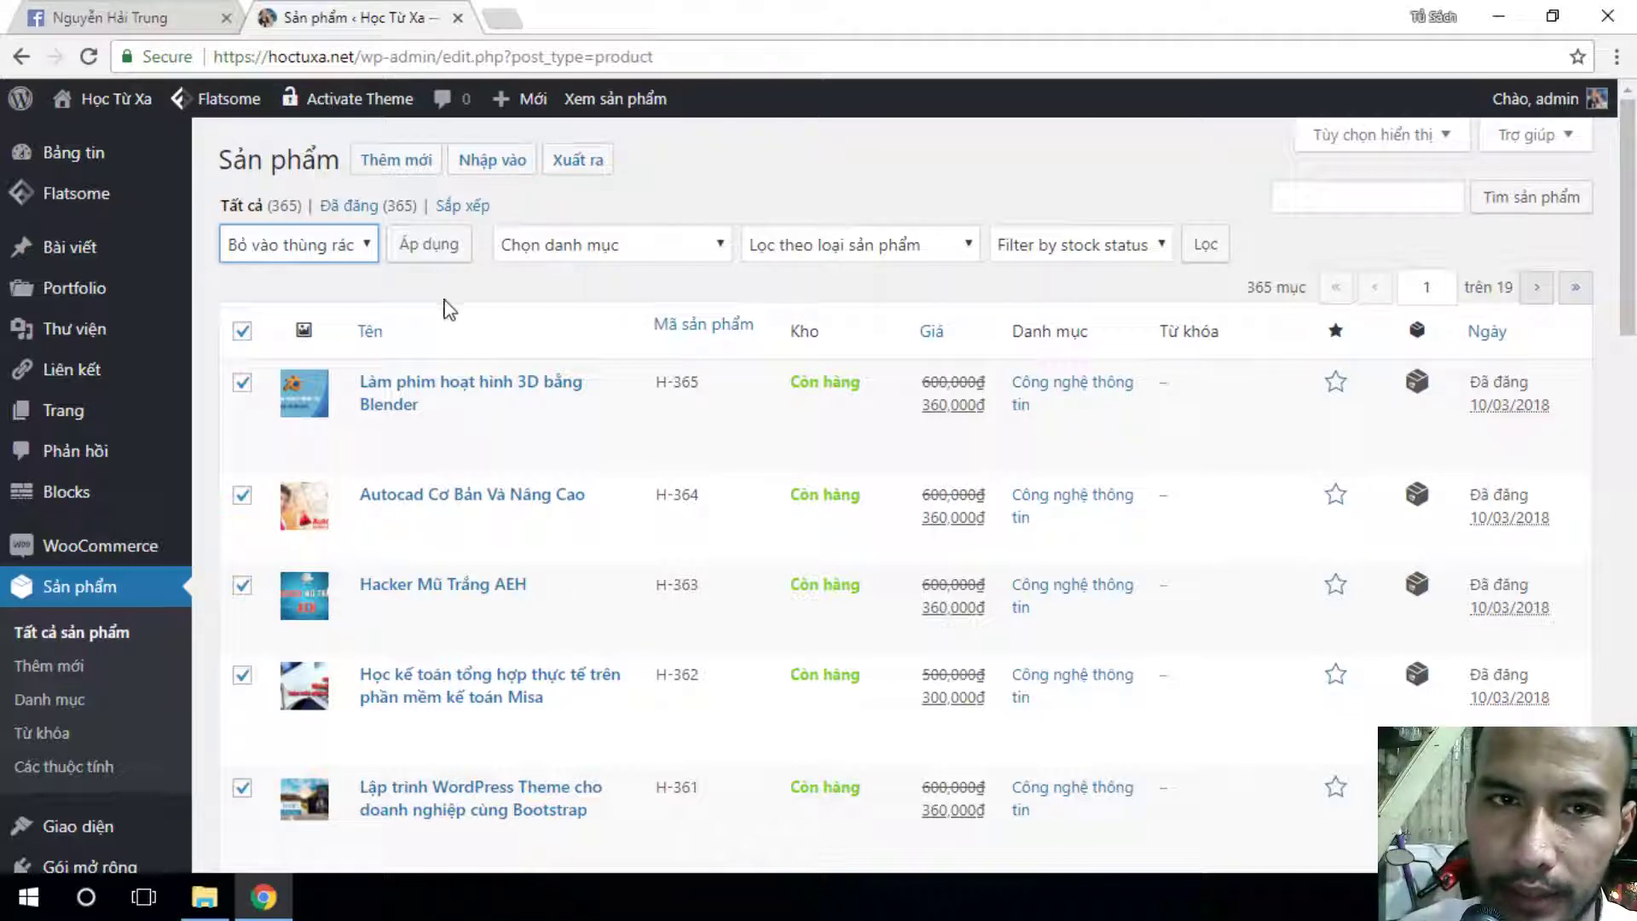
Open the site's homepage in a separate tab and follow its Download link to the Code folder on Google Drive
right_click(111, 100)
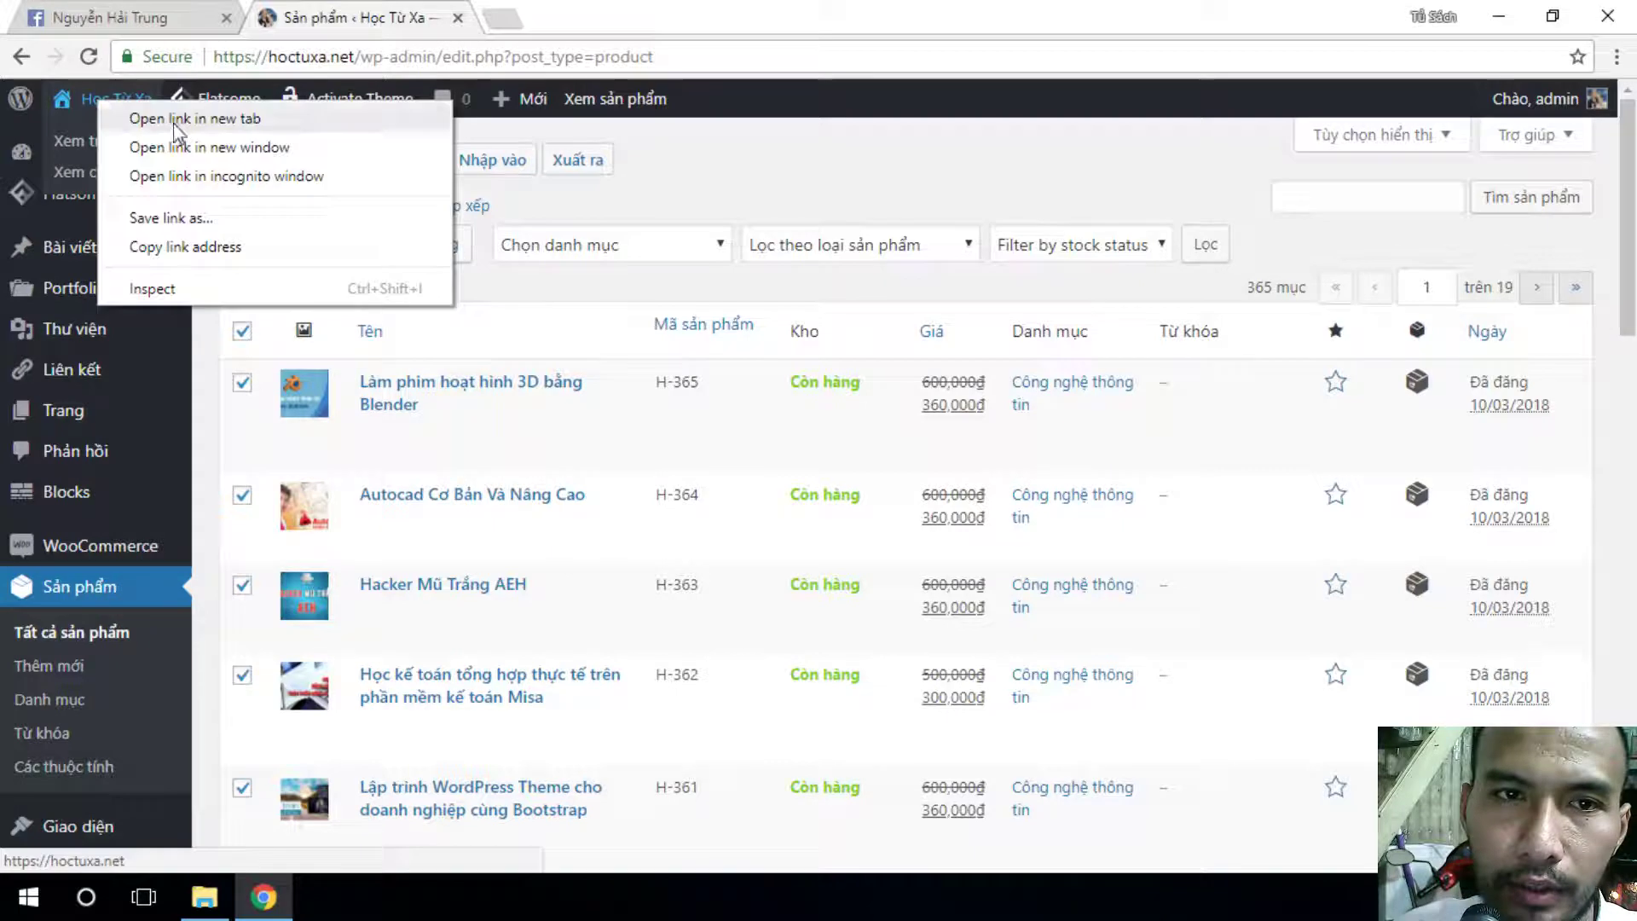
click(162, 117)
click(563, 19)
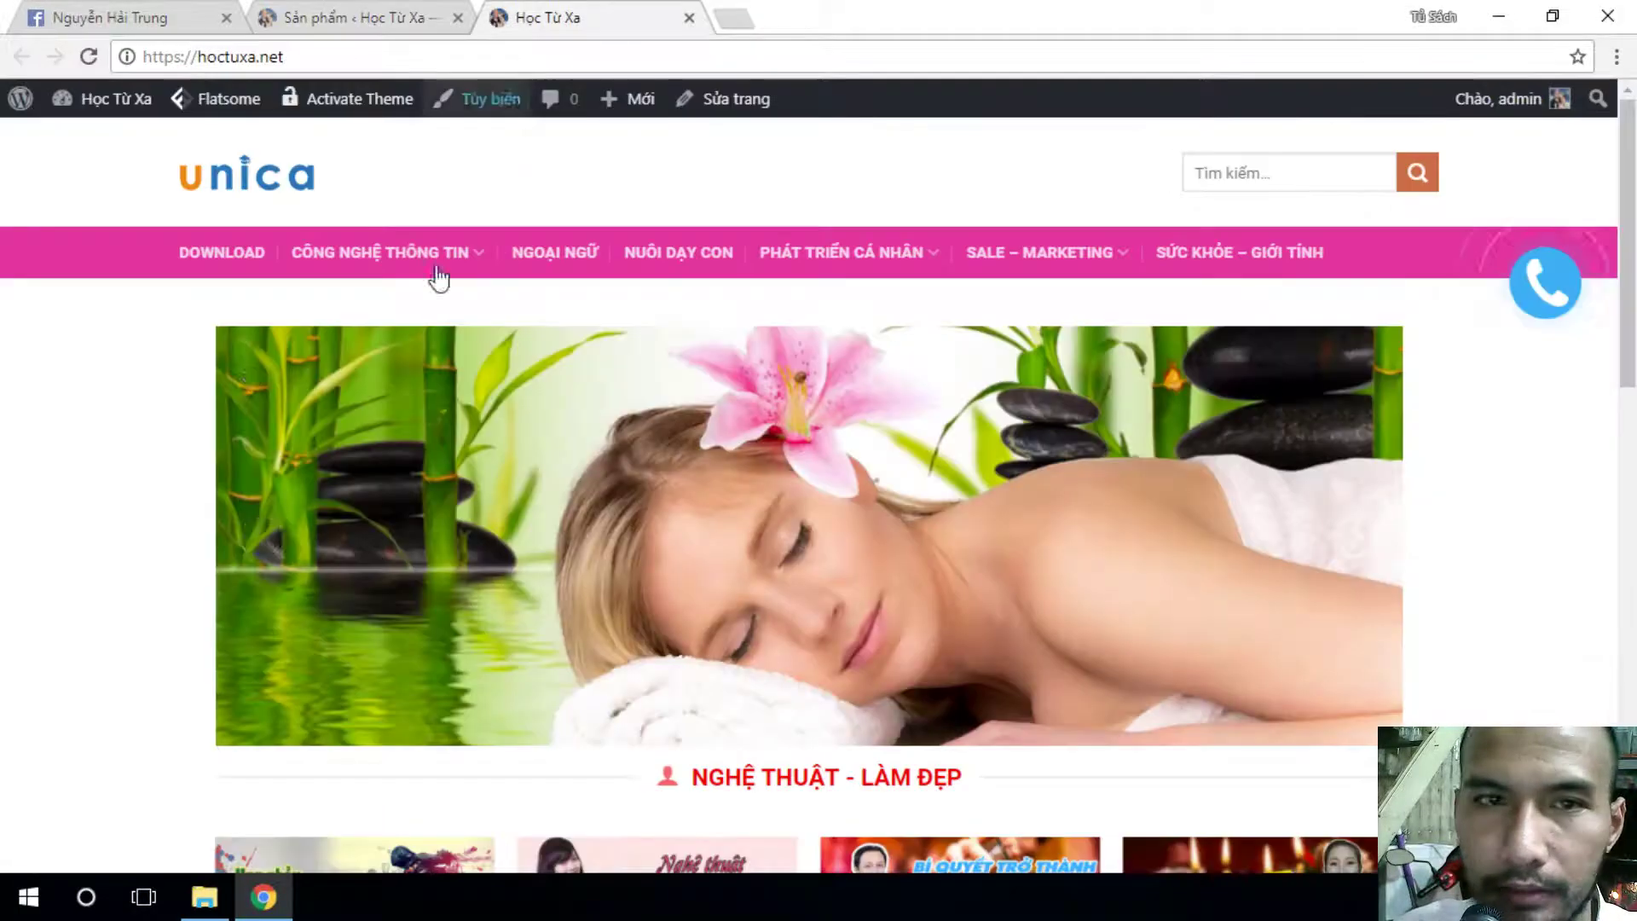
click(212, 252)
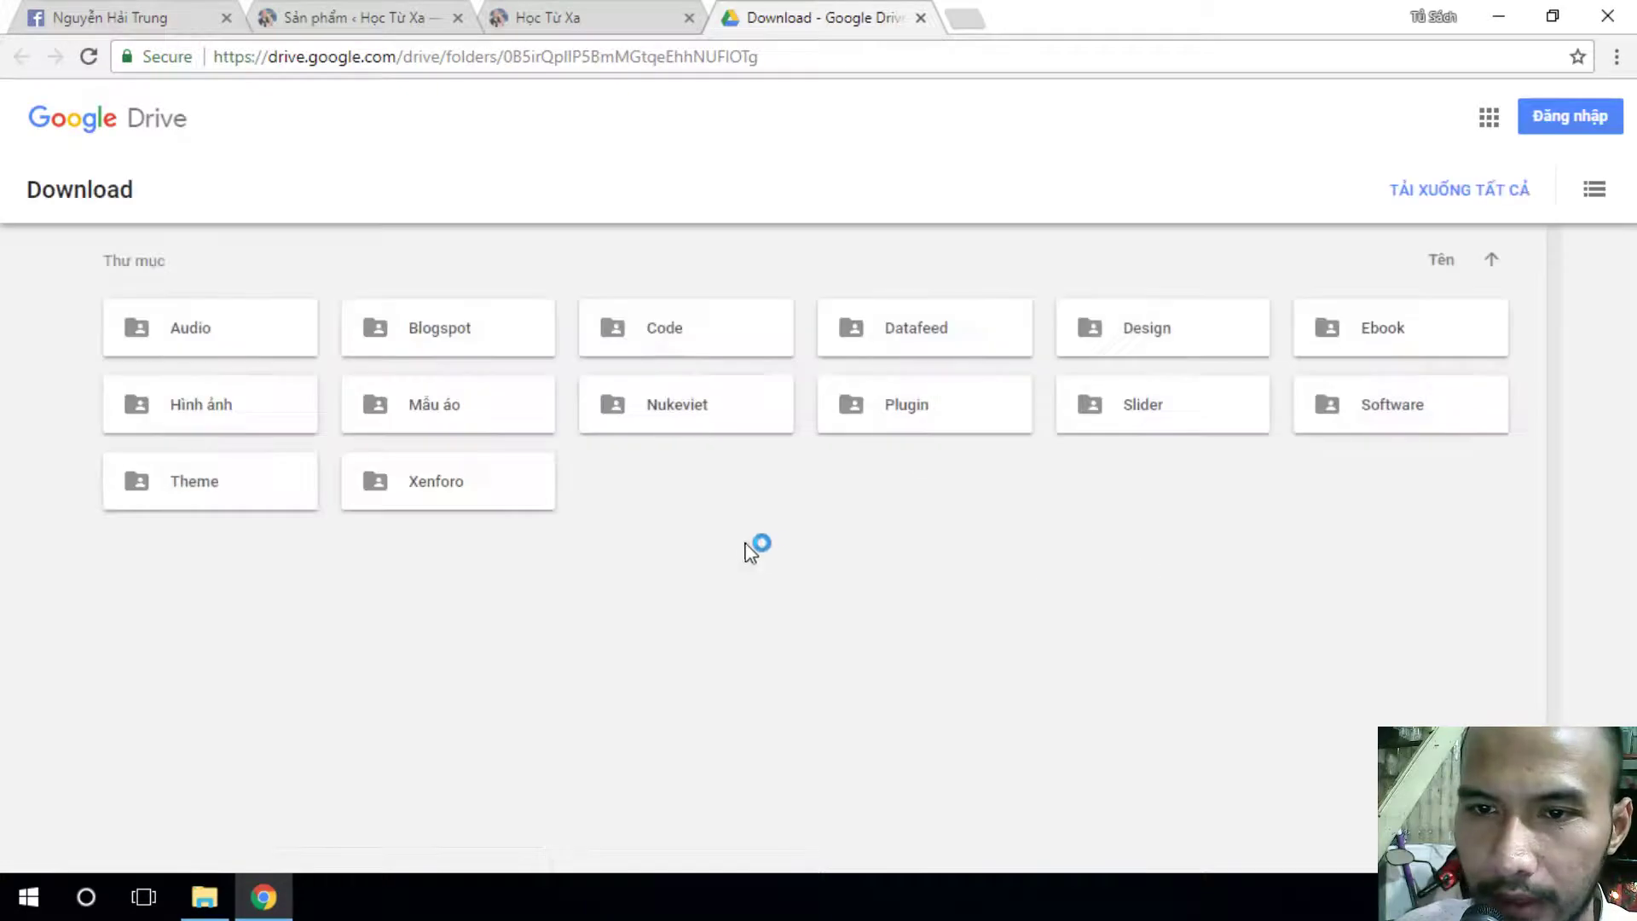
double_click(661, 346)
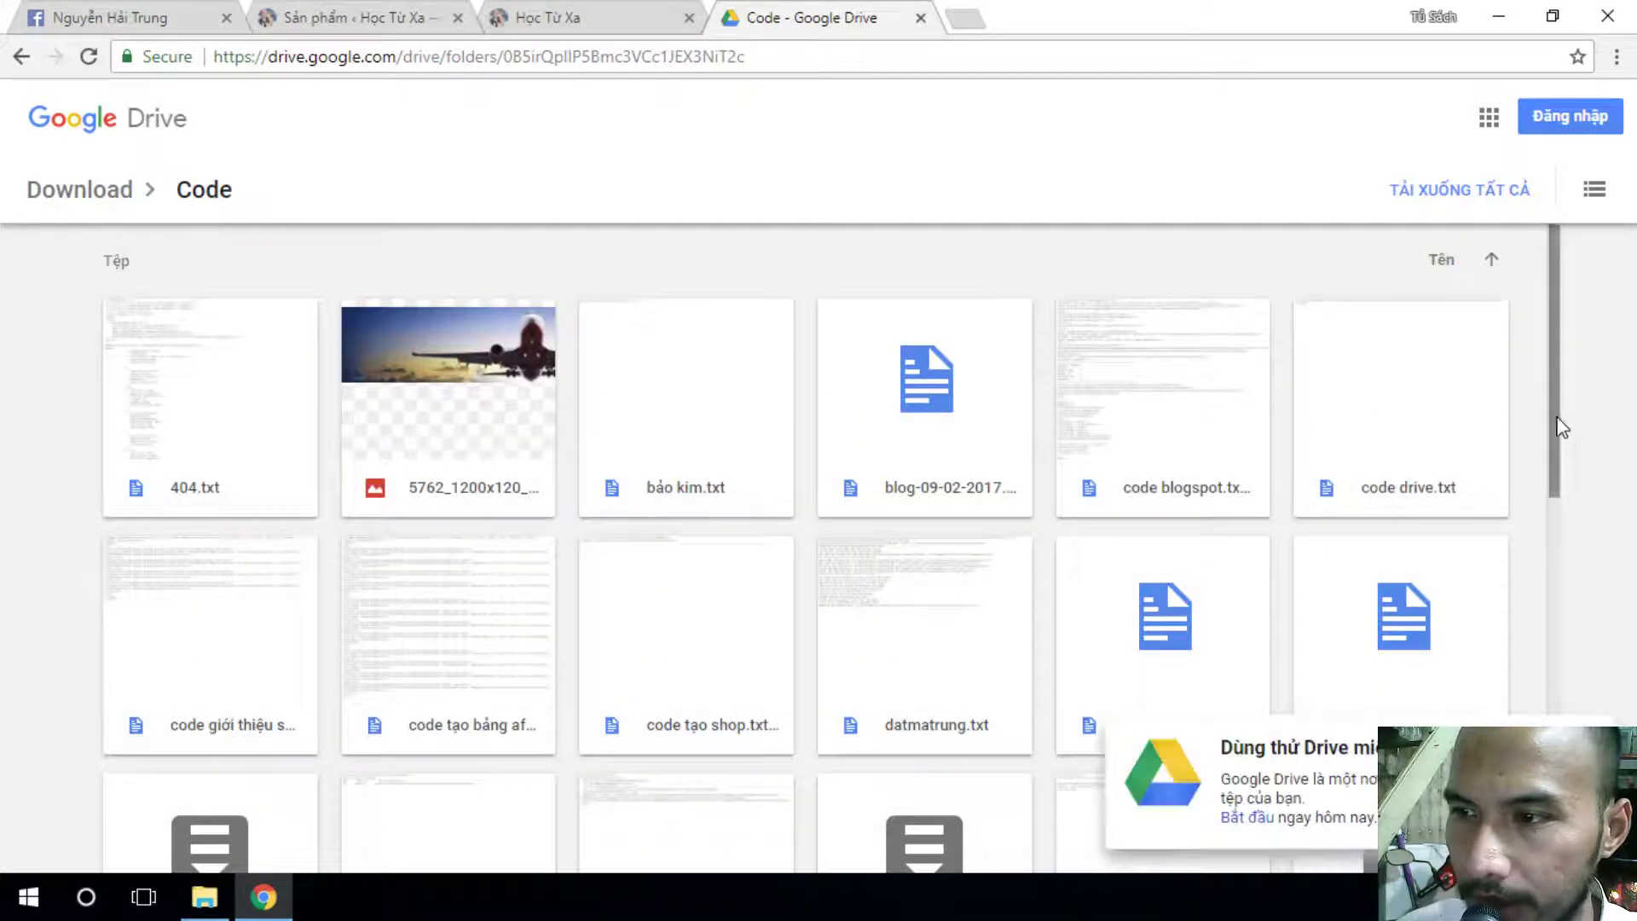
Open Xóa vĩnh viễn.txt in the Code folder and copy its define('EMPTY_TRASH_DAYS', 0 ); line
drag(1560, 427, 1568, 734)
scroll(1234, 798, down, 1)
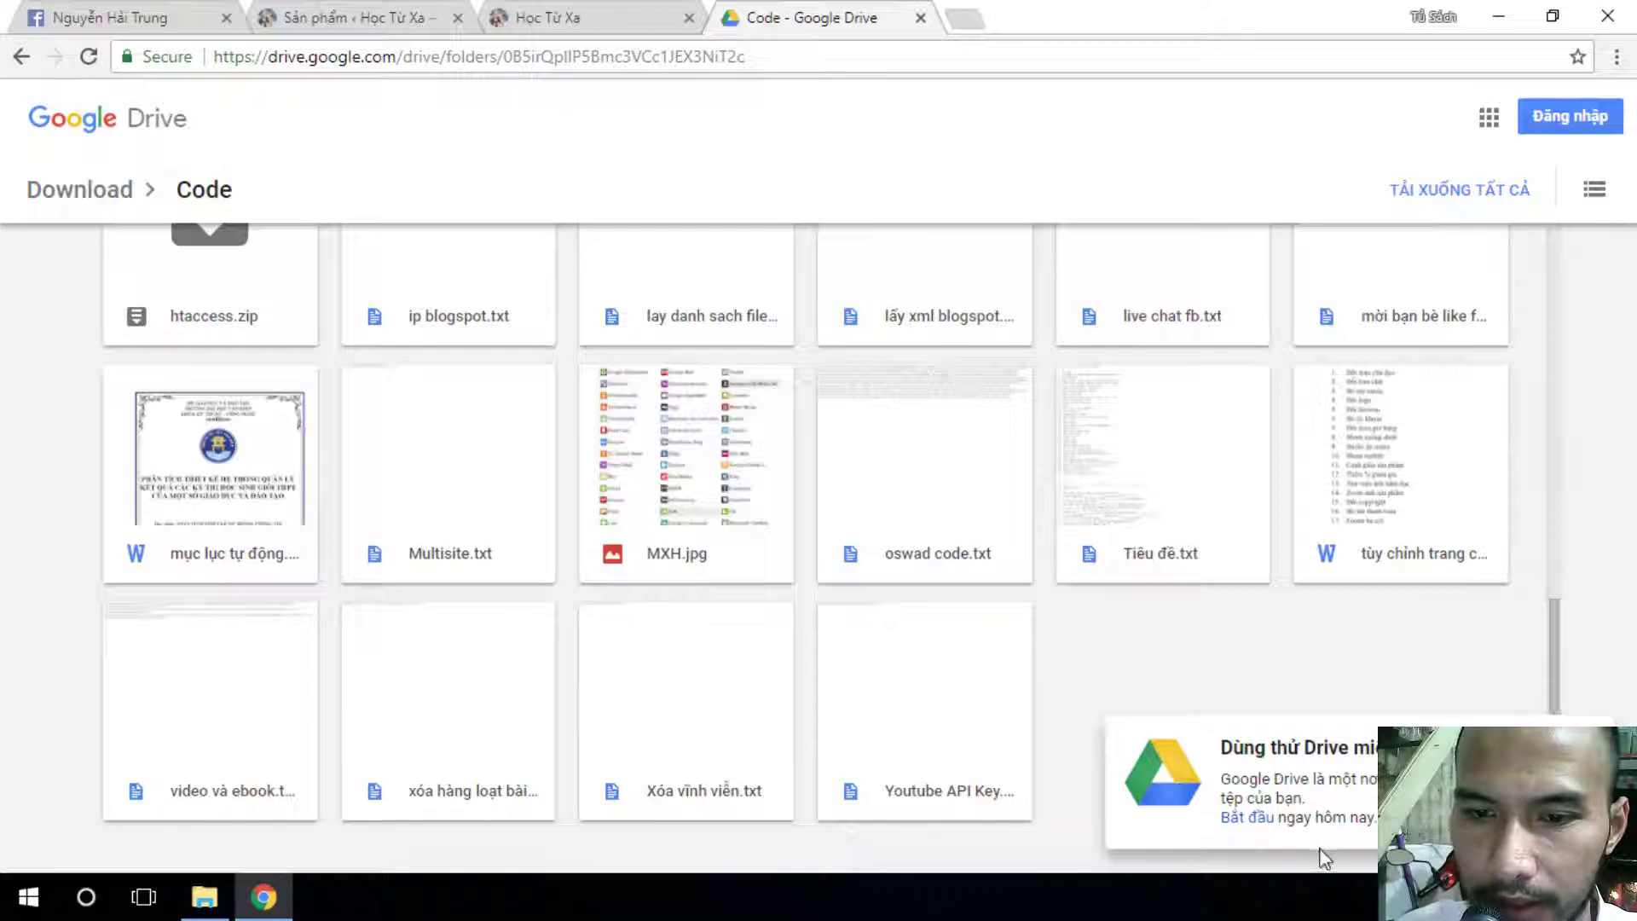
click(670, 698)
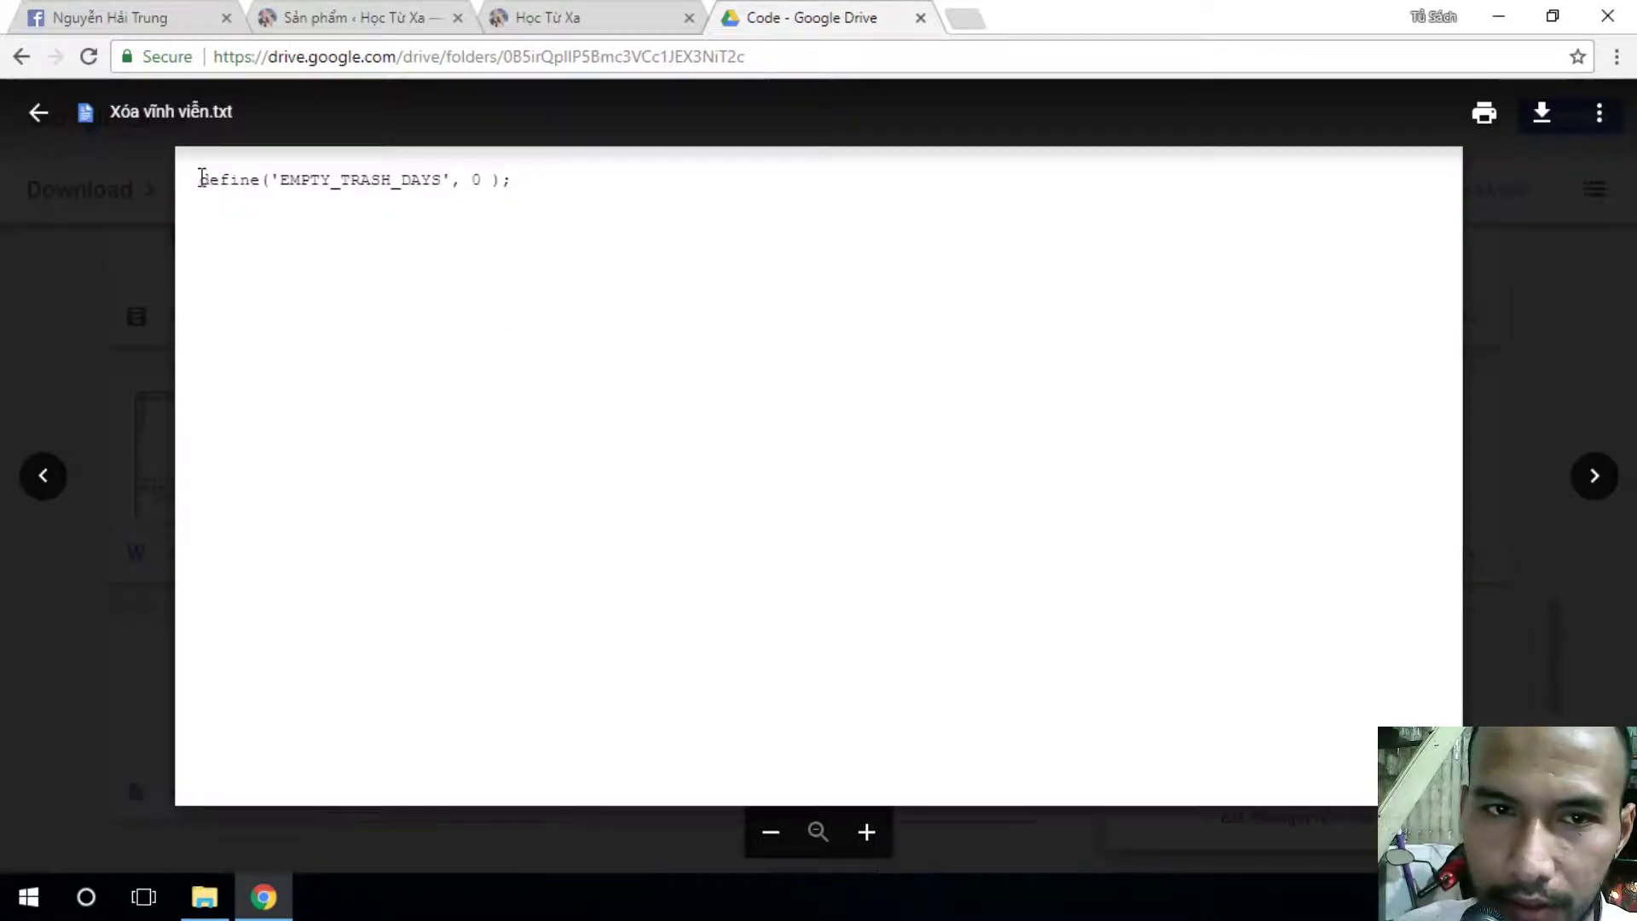
drag(197, 177, 533, 173)
key(ctrl+c)
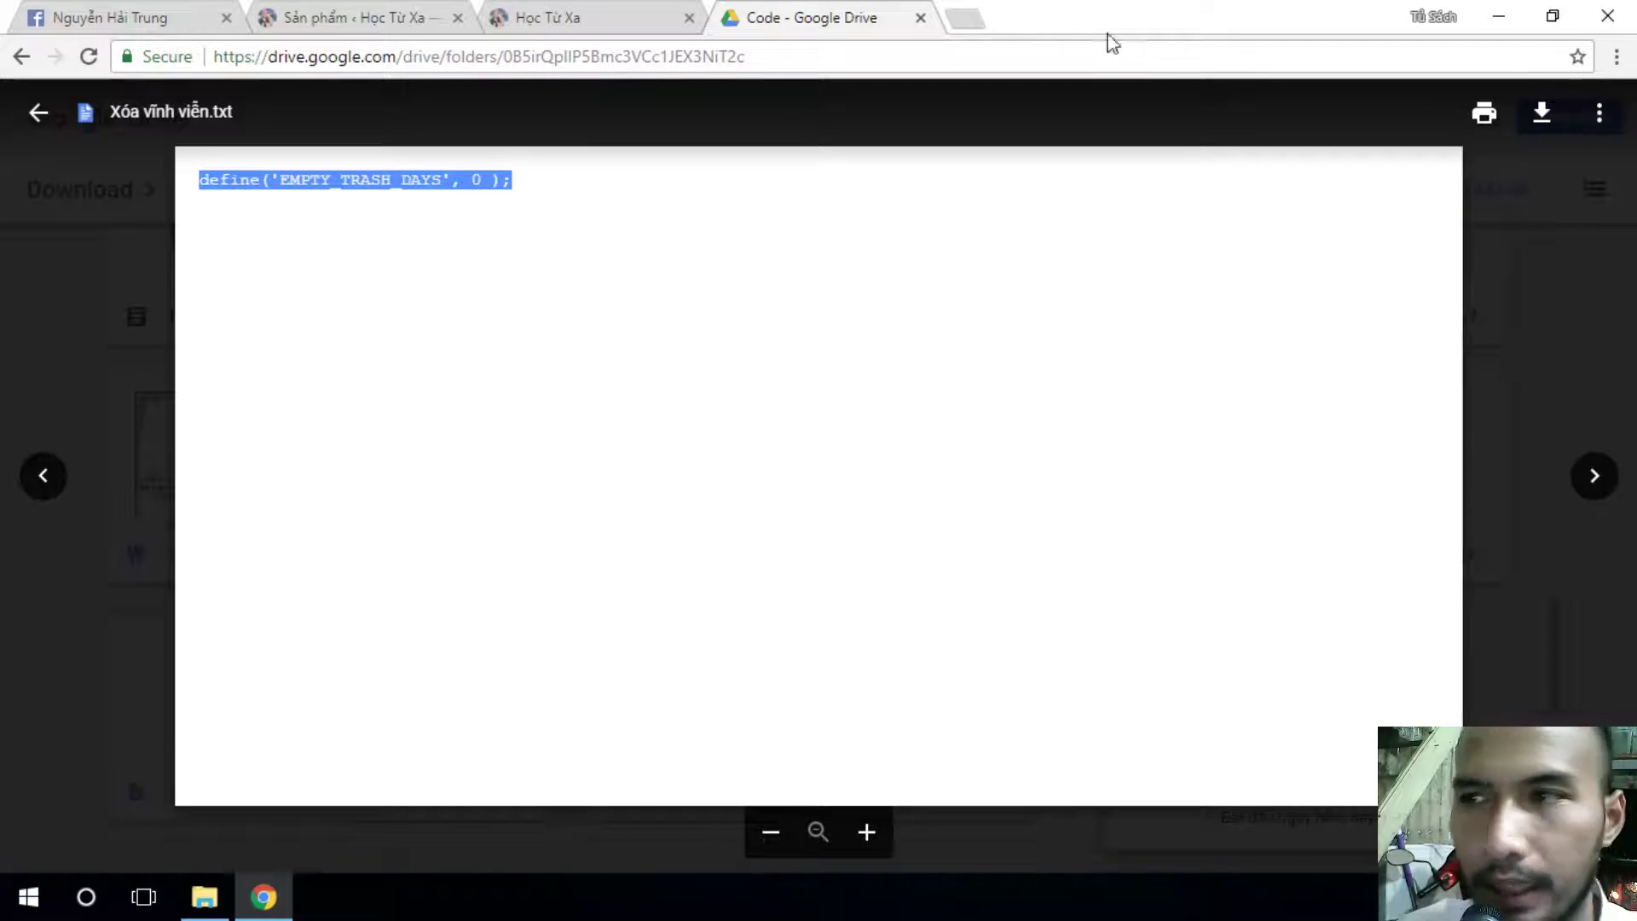
Switch to FileZilla, launching it from the desktop
key(super+d)
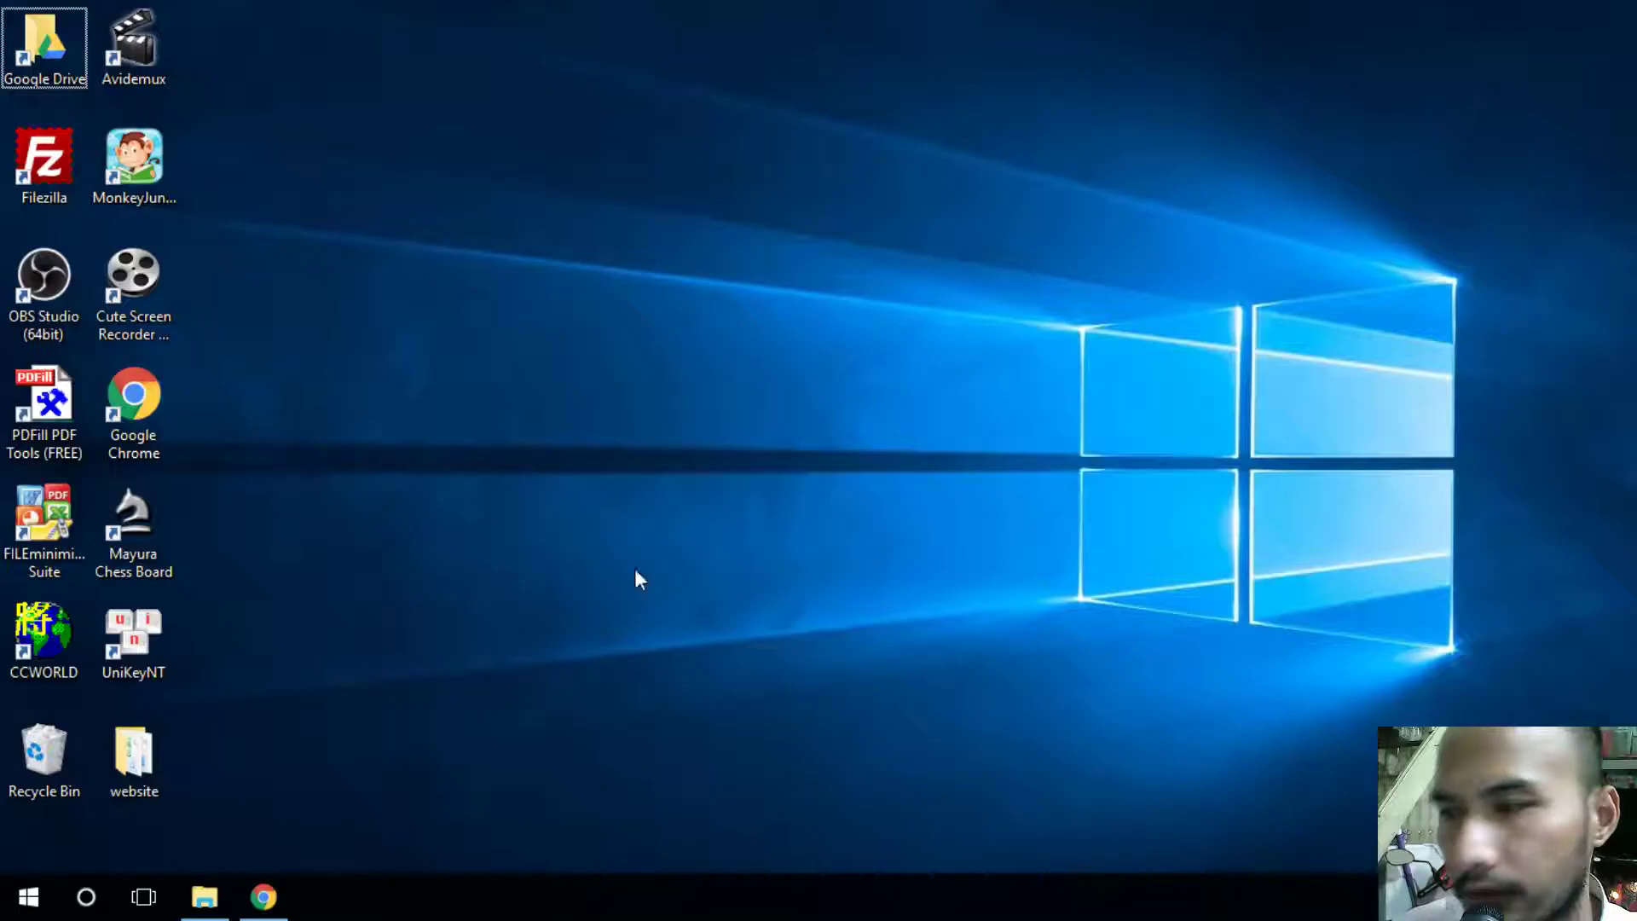
click(49, 168)
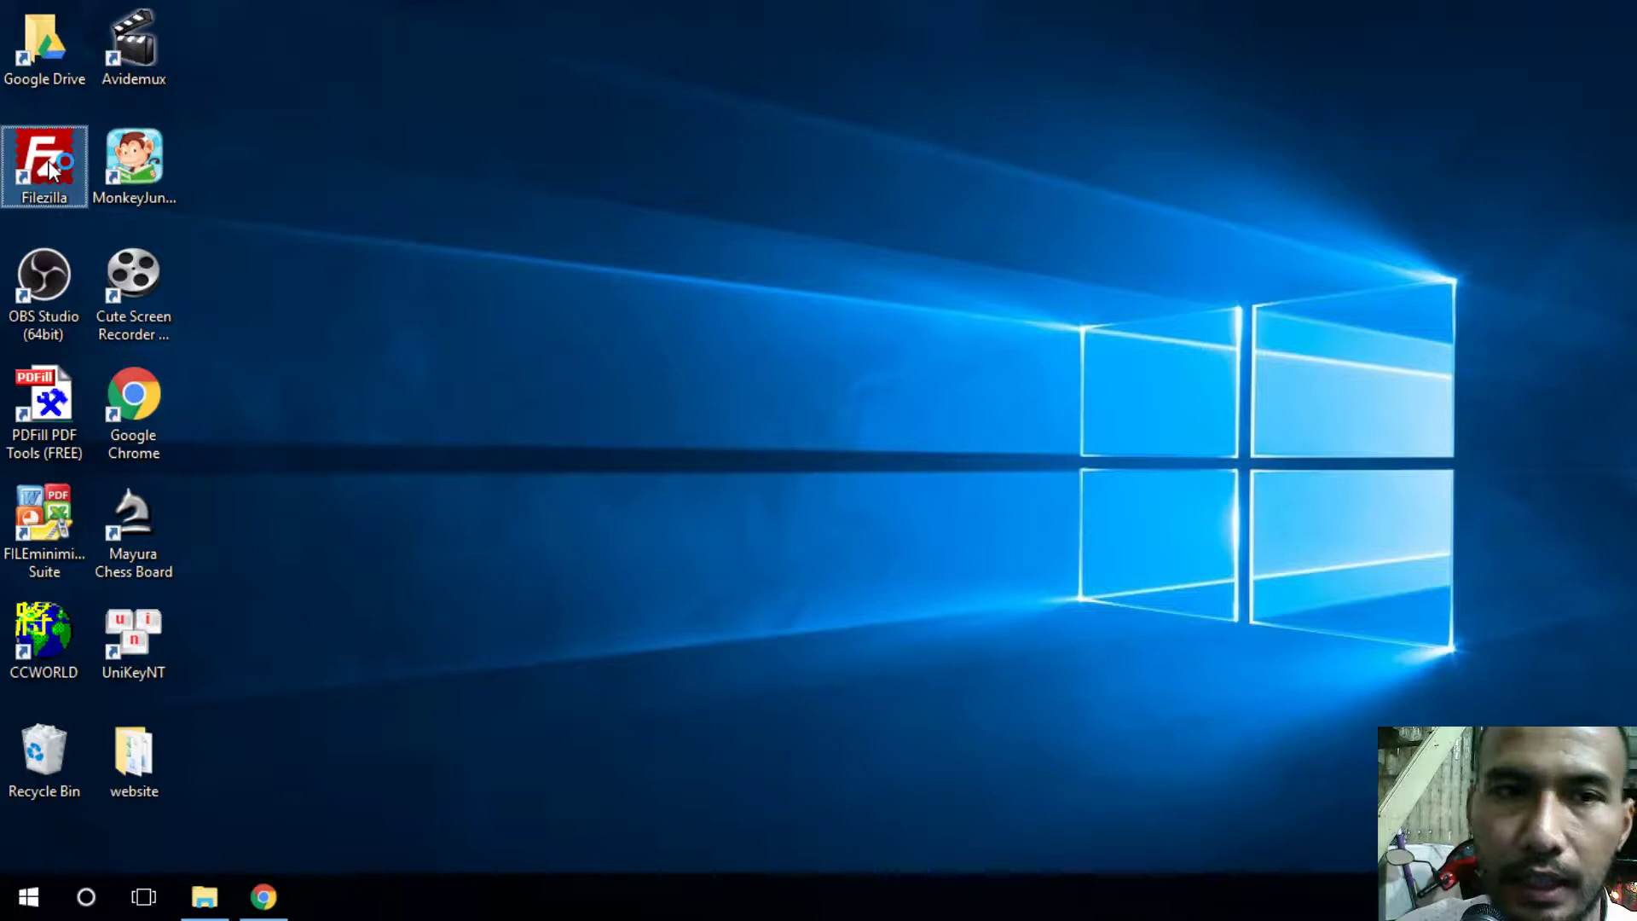
double_click(51, 170)
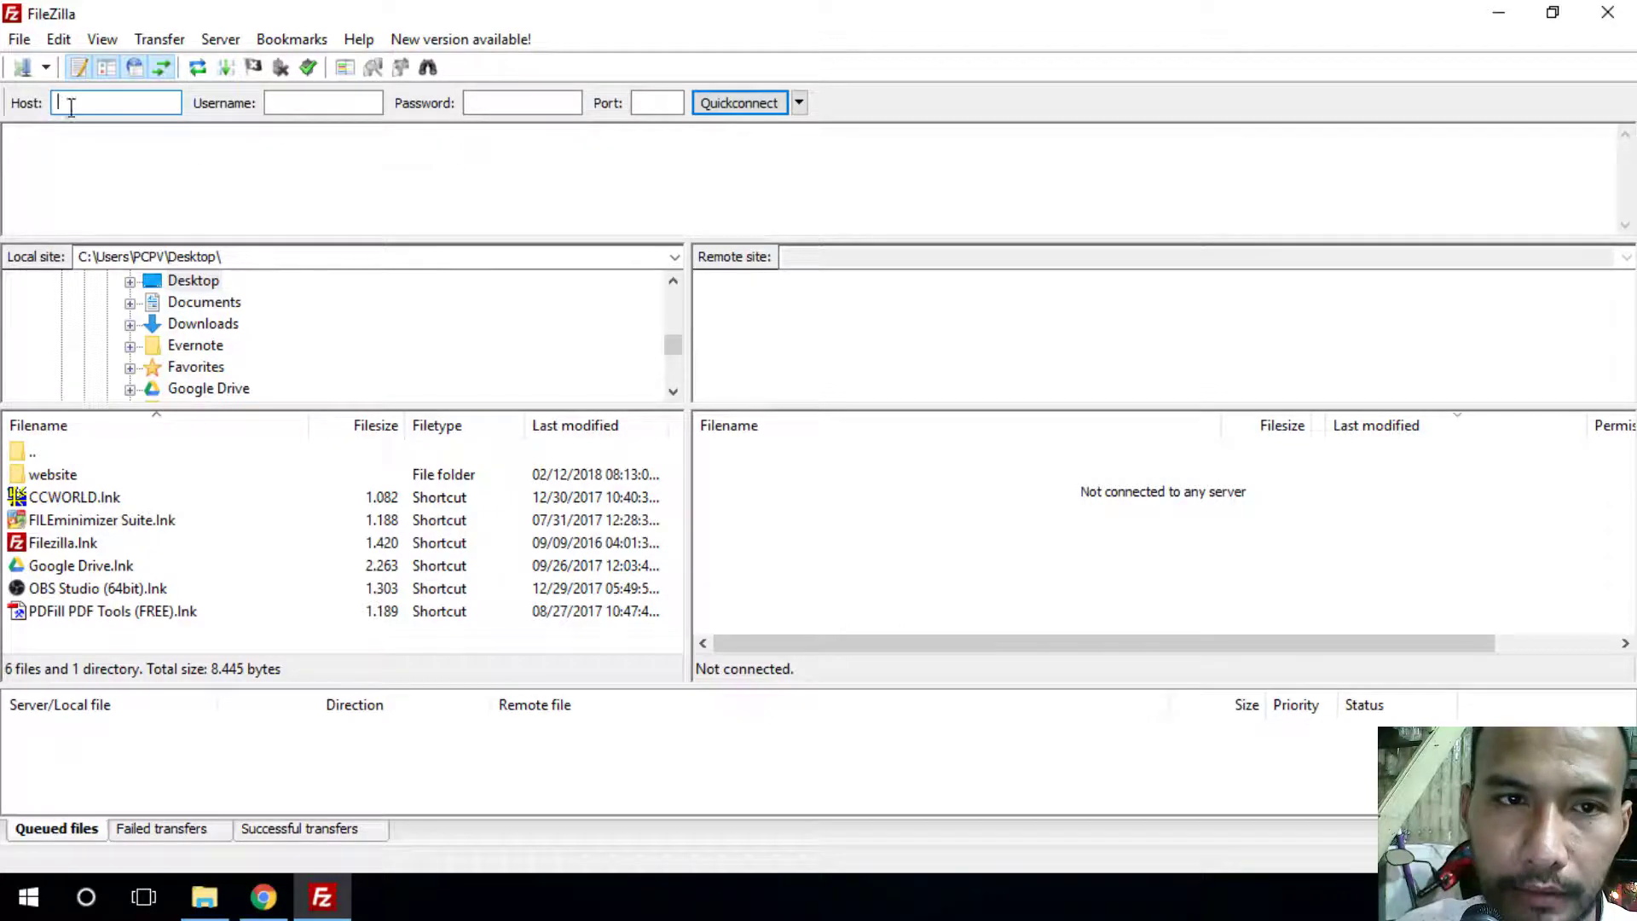
click(343, 102)
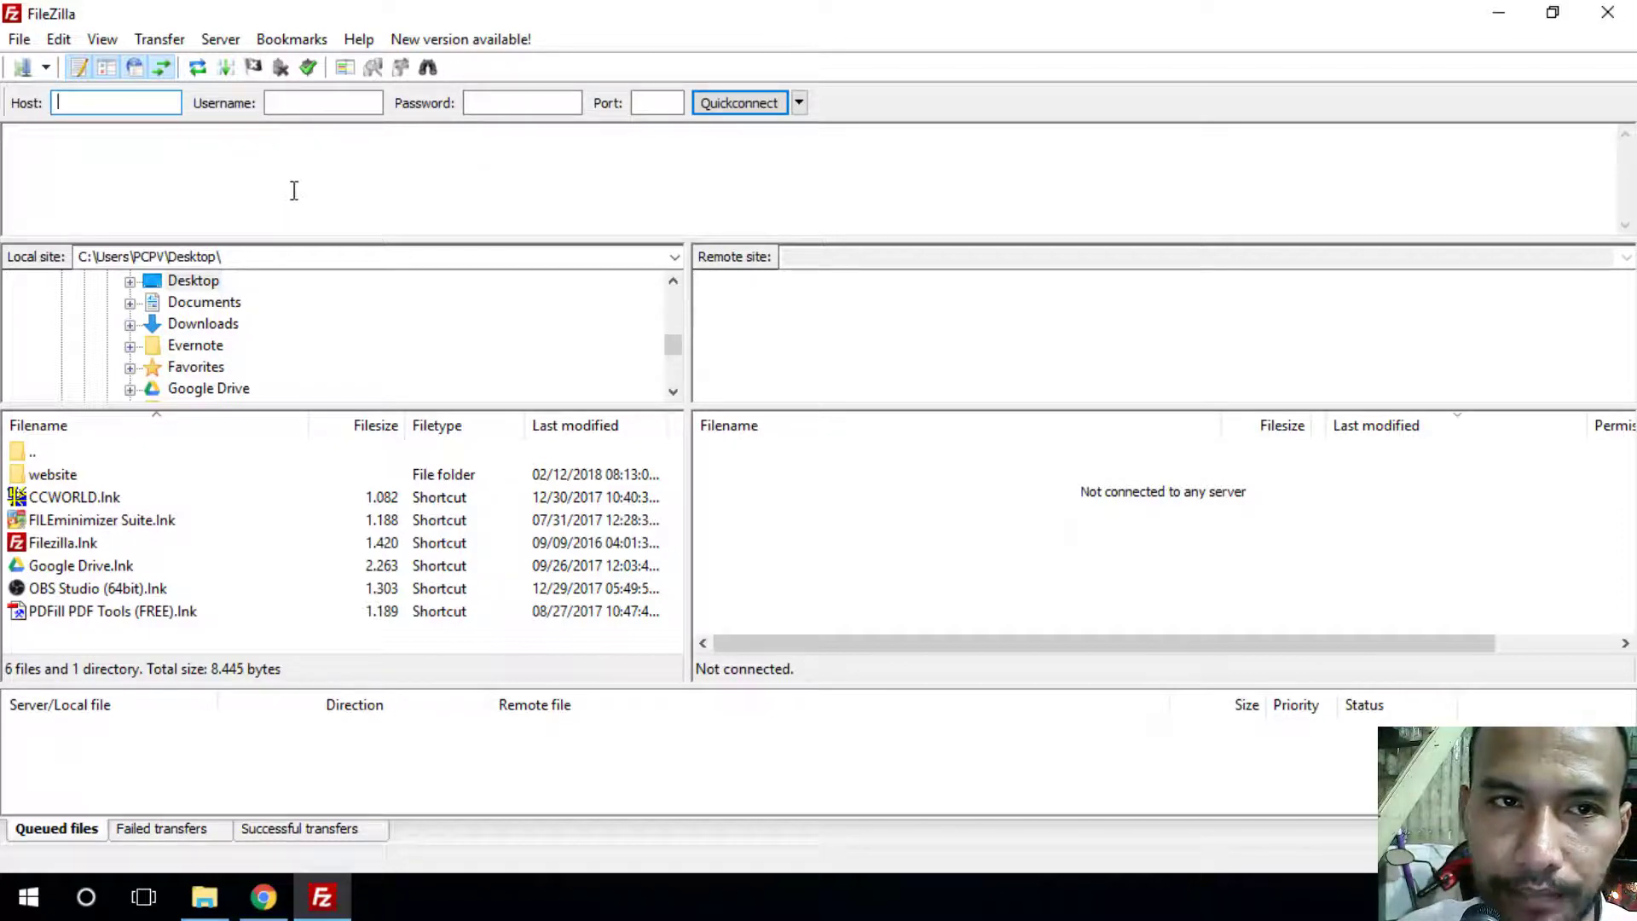
click(68, 104)
key(Tab)
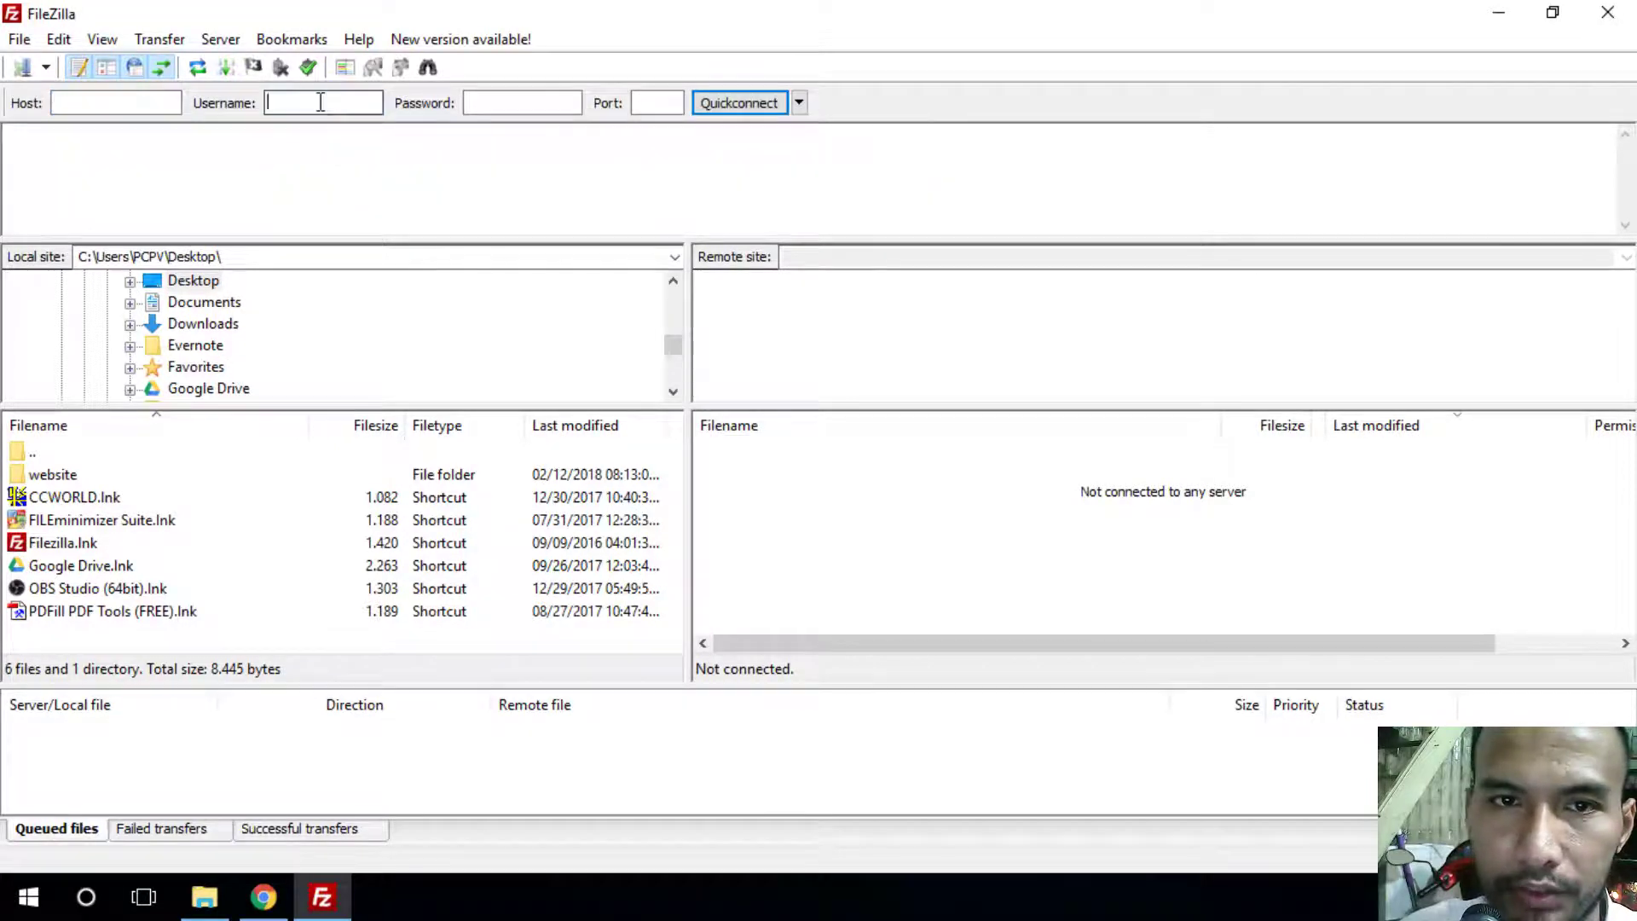
click(531, 108)
click(657, 104)
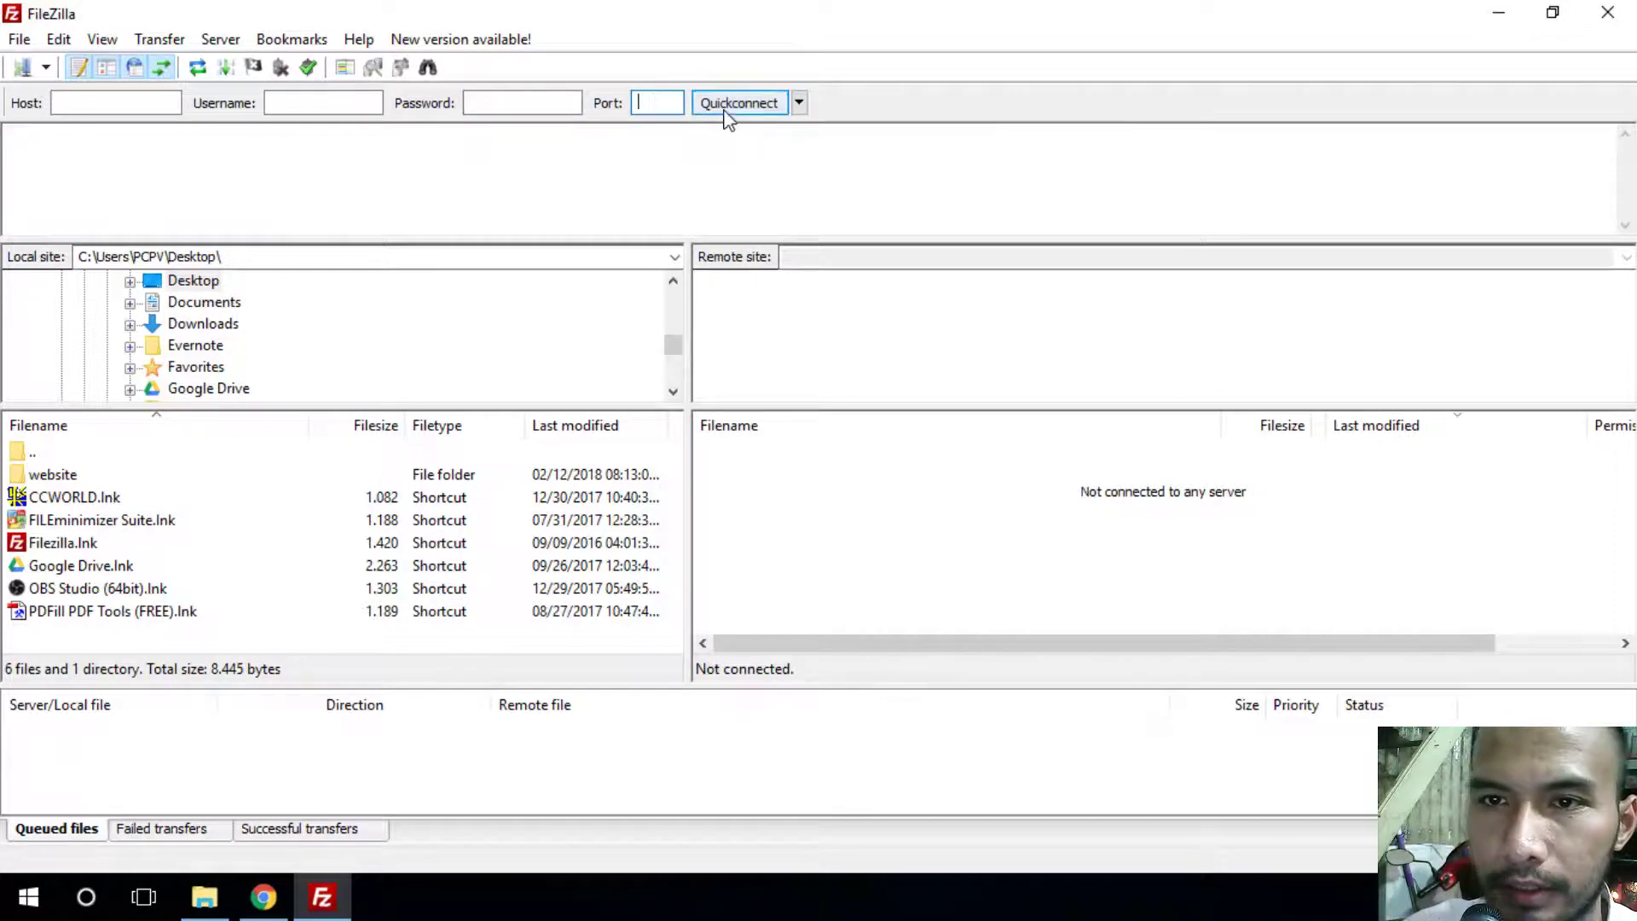
Connect to the first server in the quickconnect history and look through its public_html folder
click(799, 104)
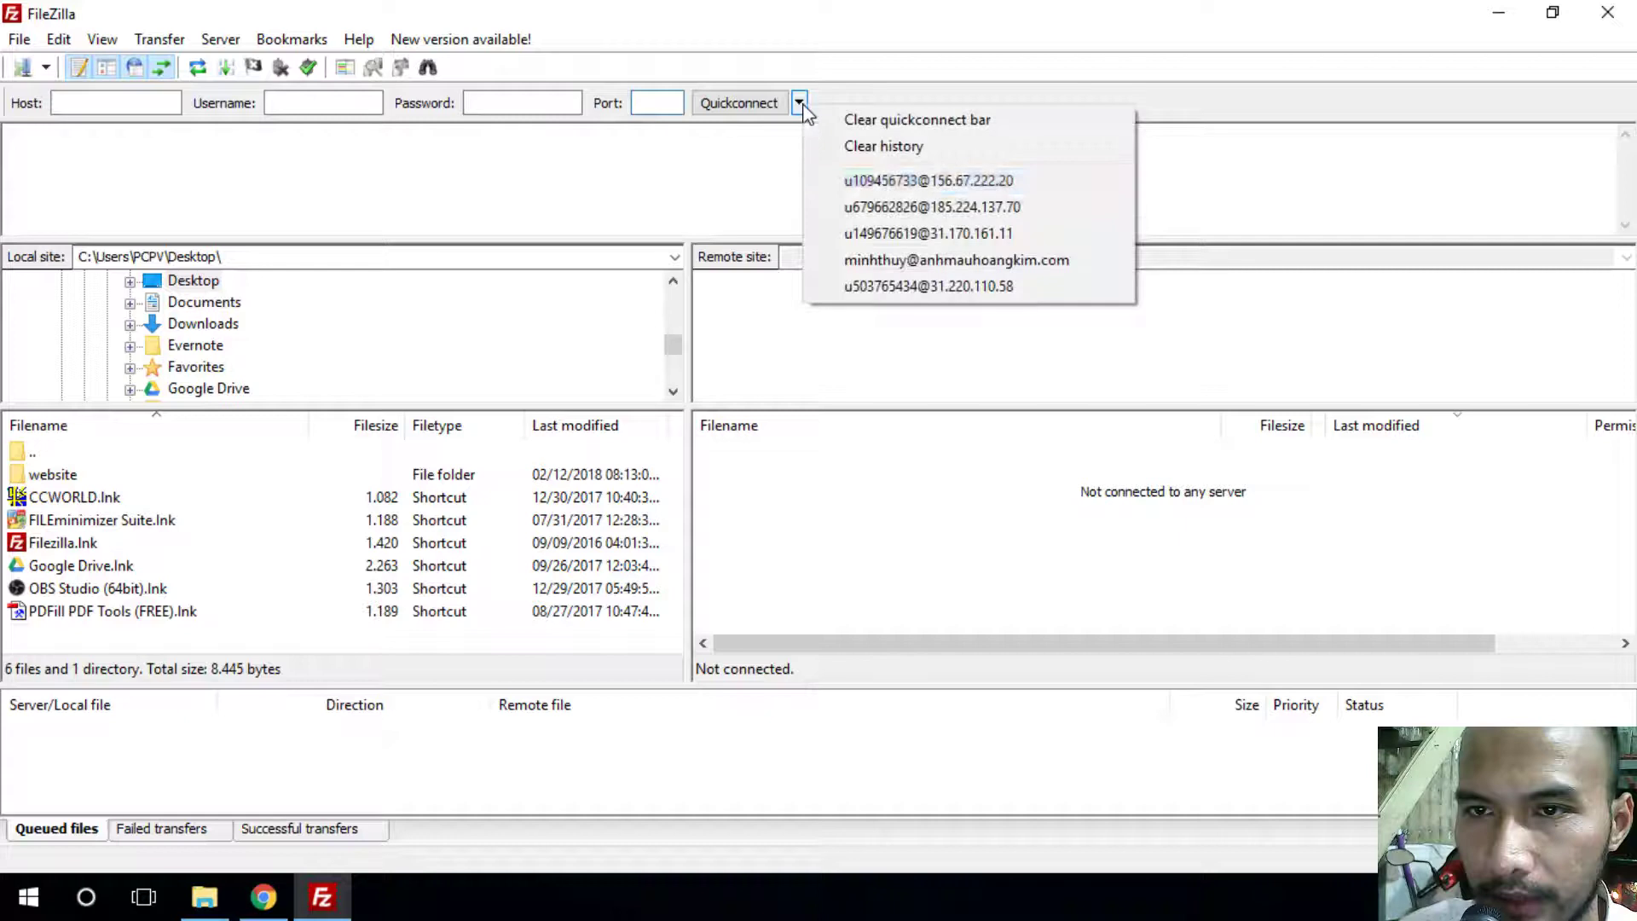
click(890, 183)
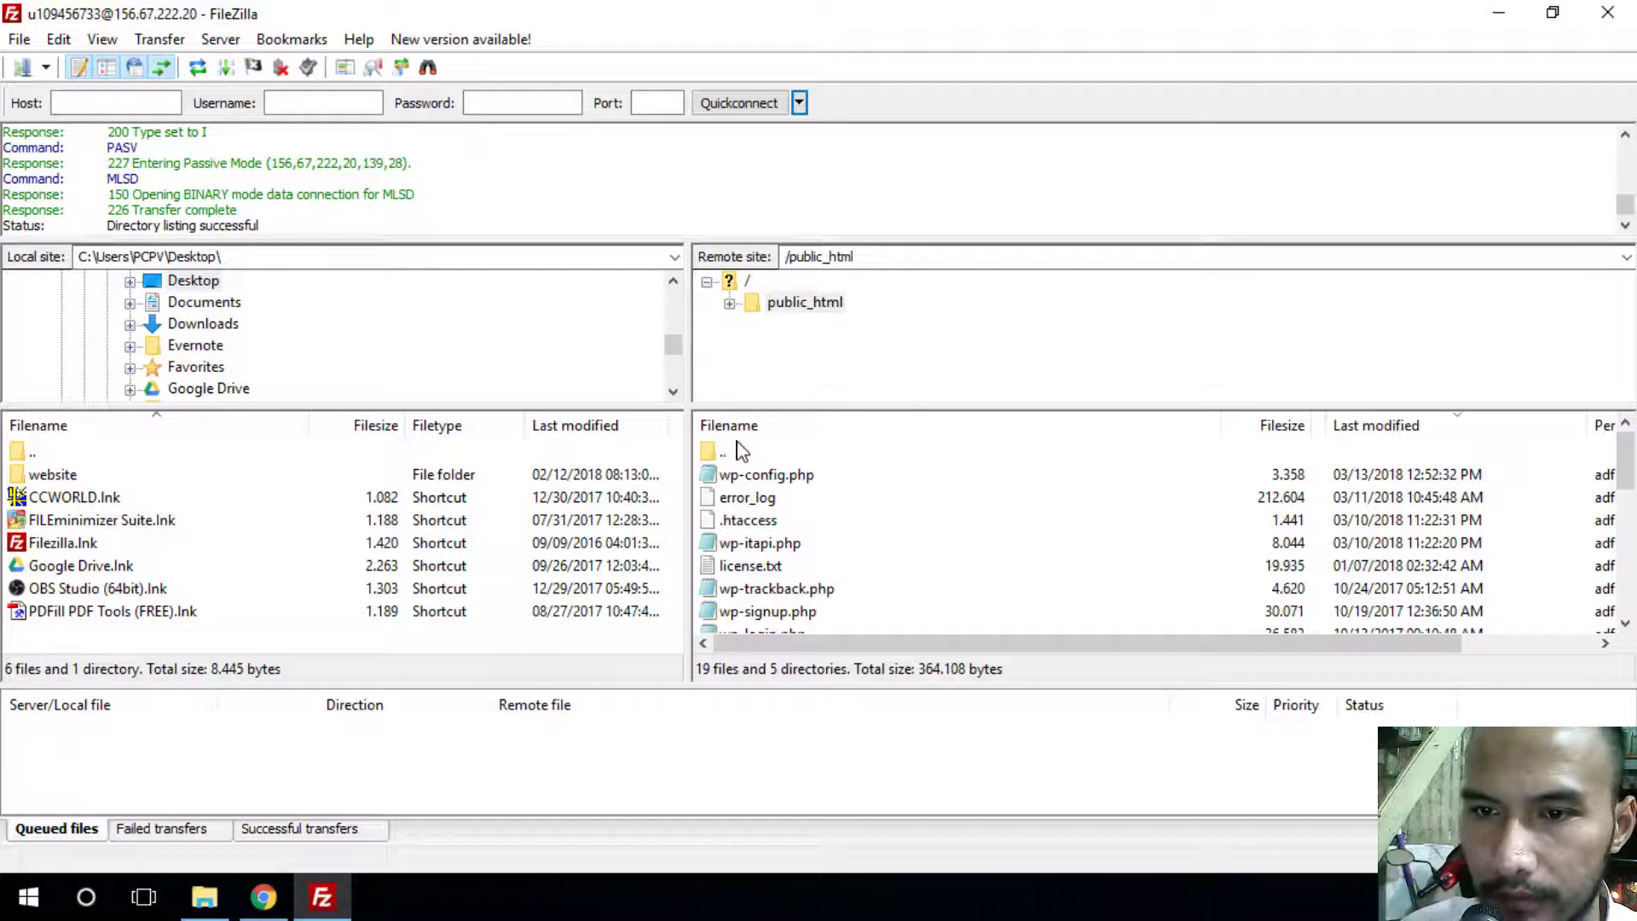
drag(1624, 471, 1631, 588)
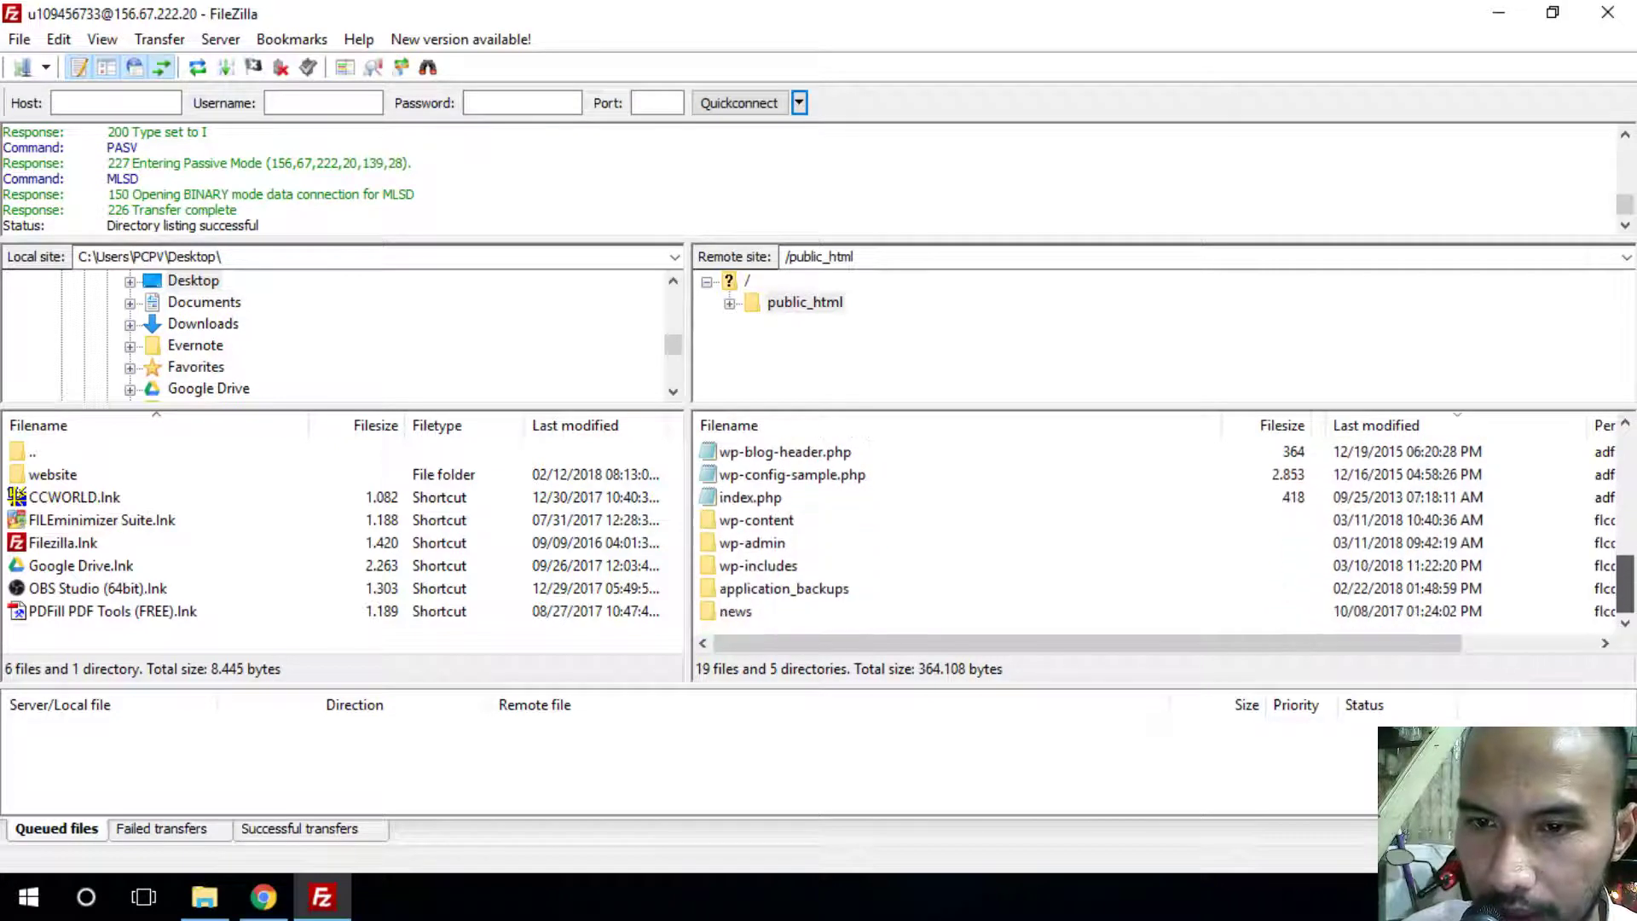
scroll(765, 480, up, 5)
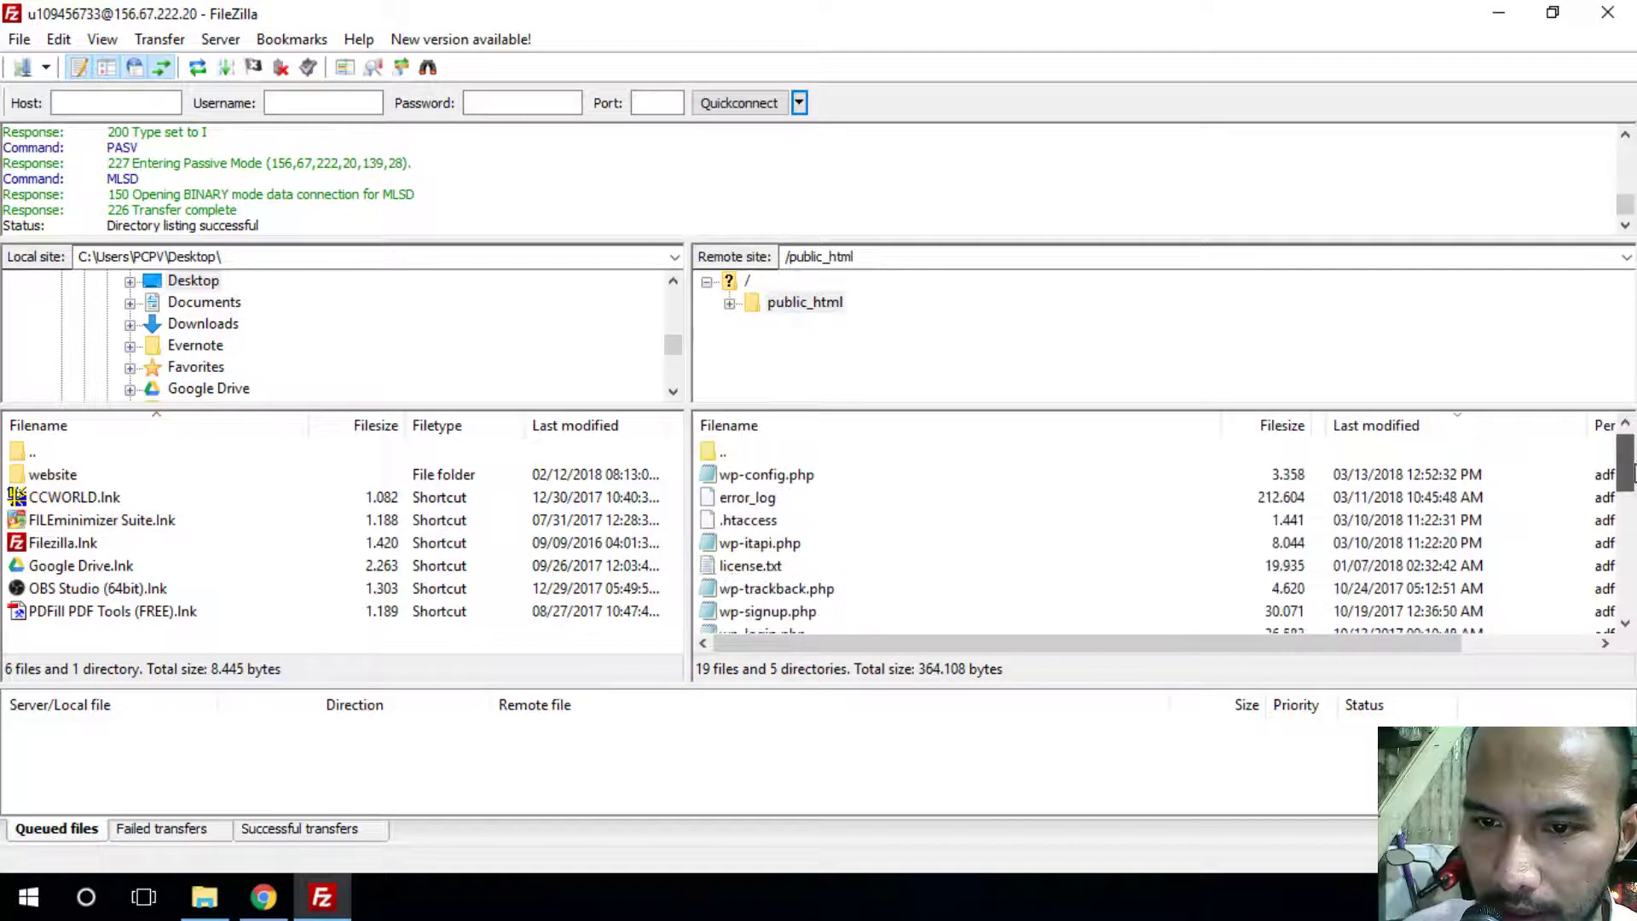
Open the server's wp-config.php for editing and maximize its Notepad window
click(761, 459)
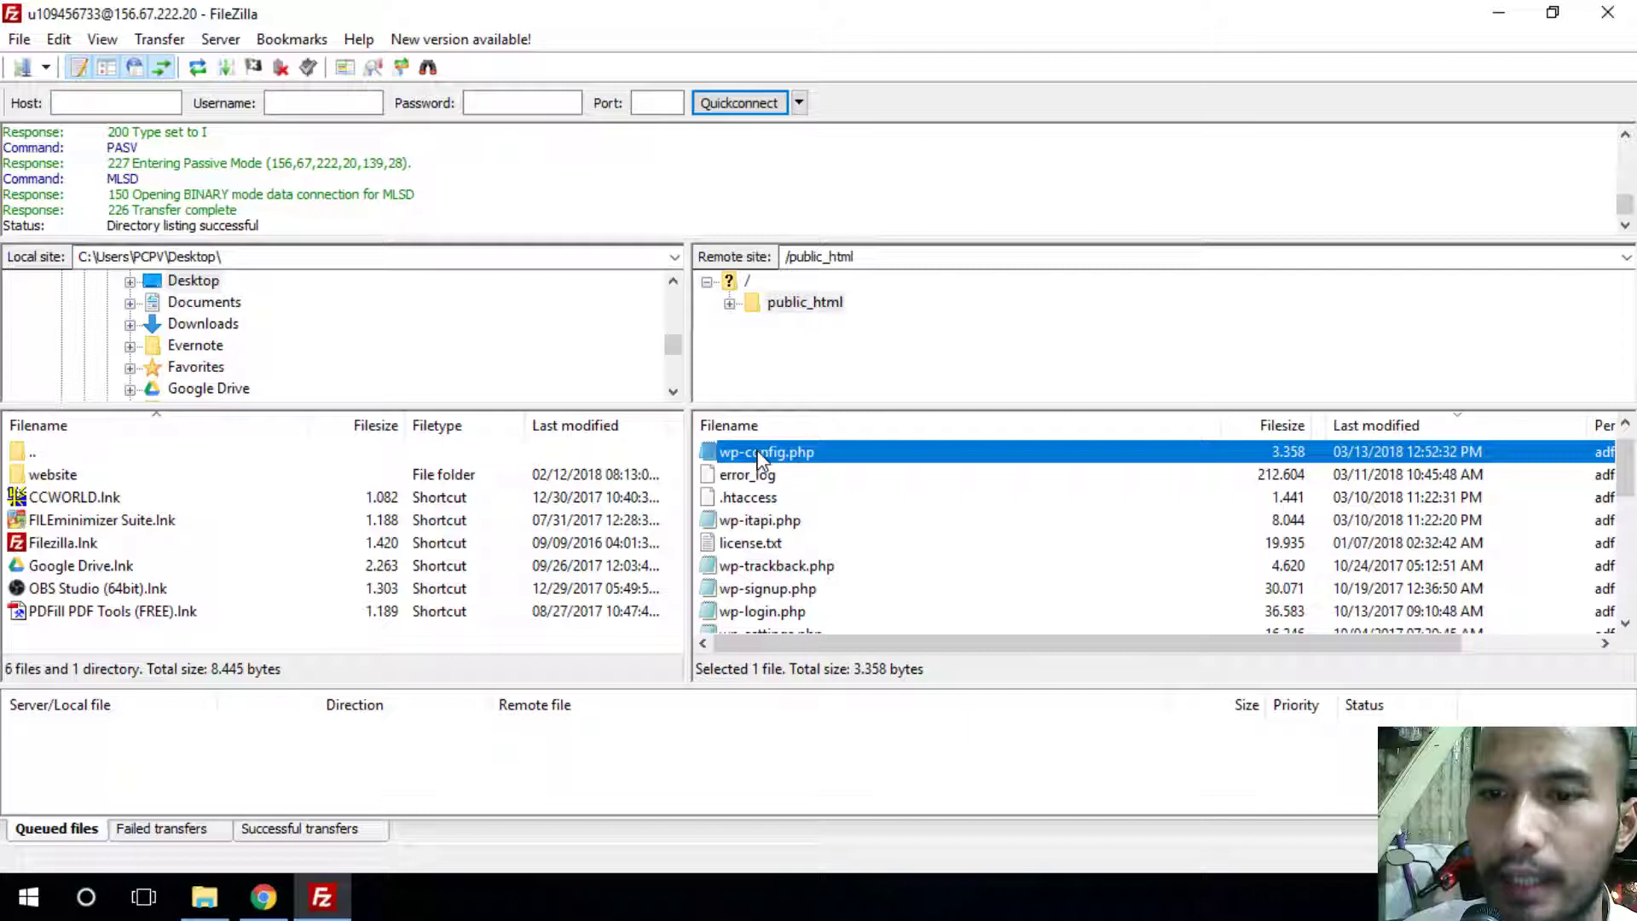
right_click(759, 456)
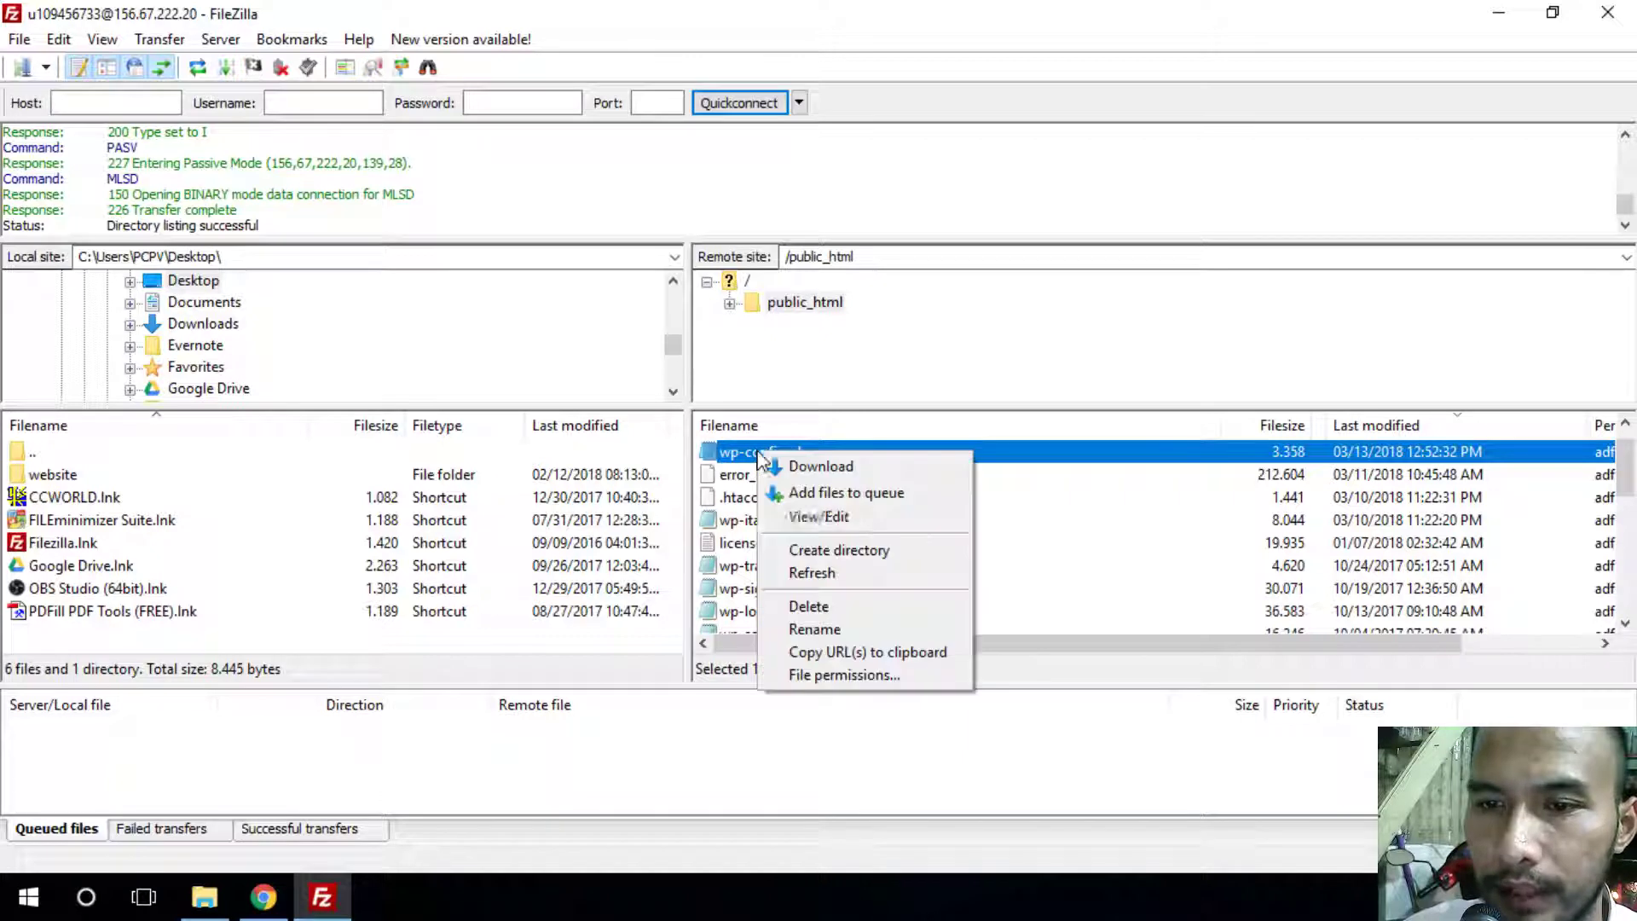
click(827, 519)
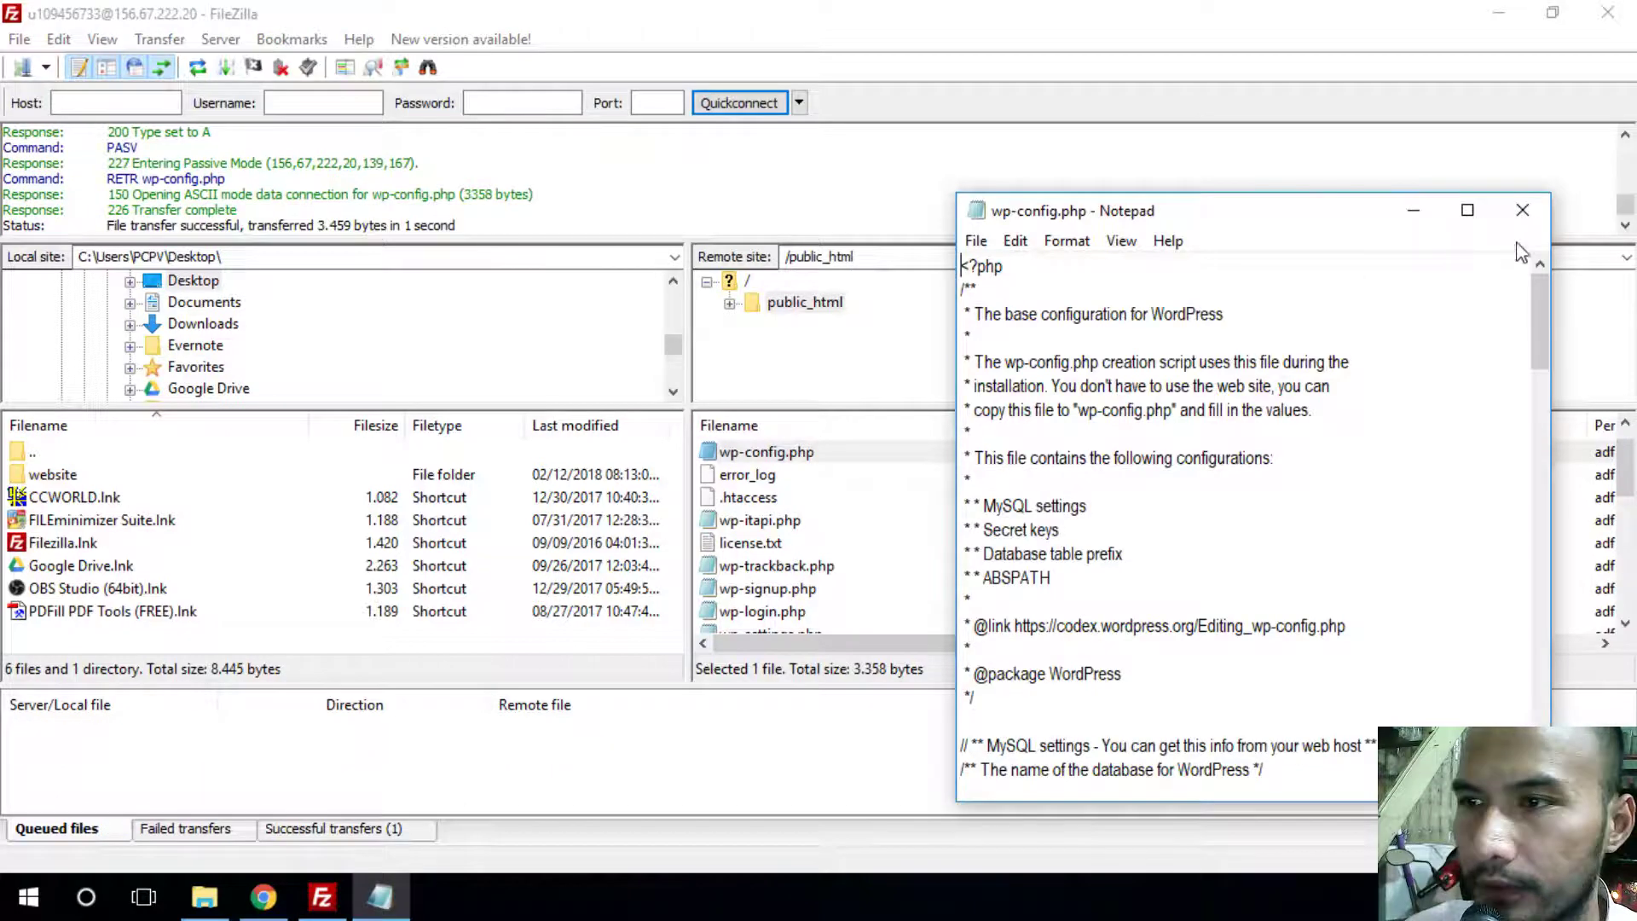
click(1468, 211)
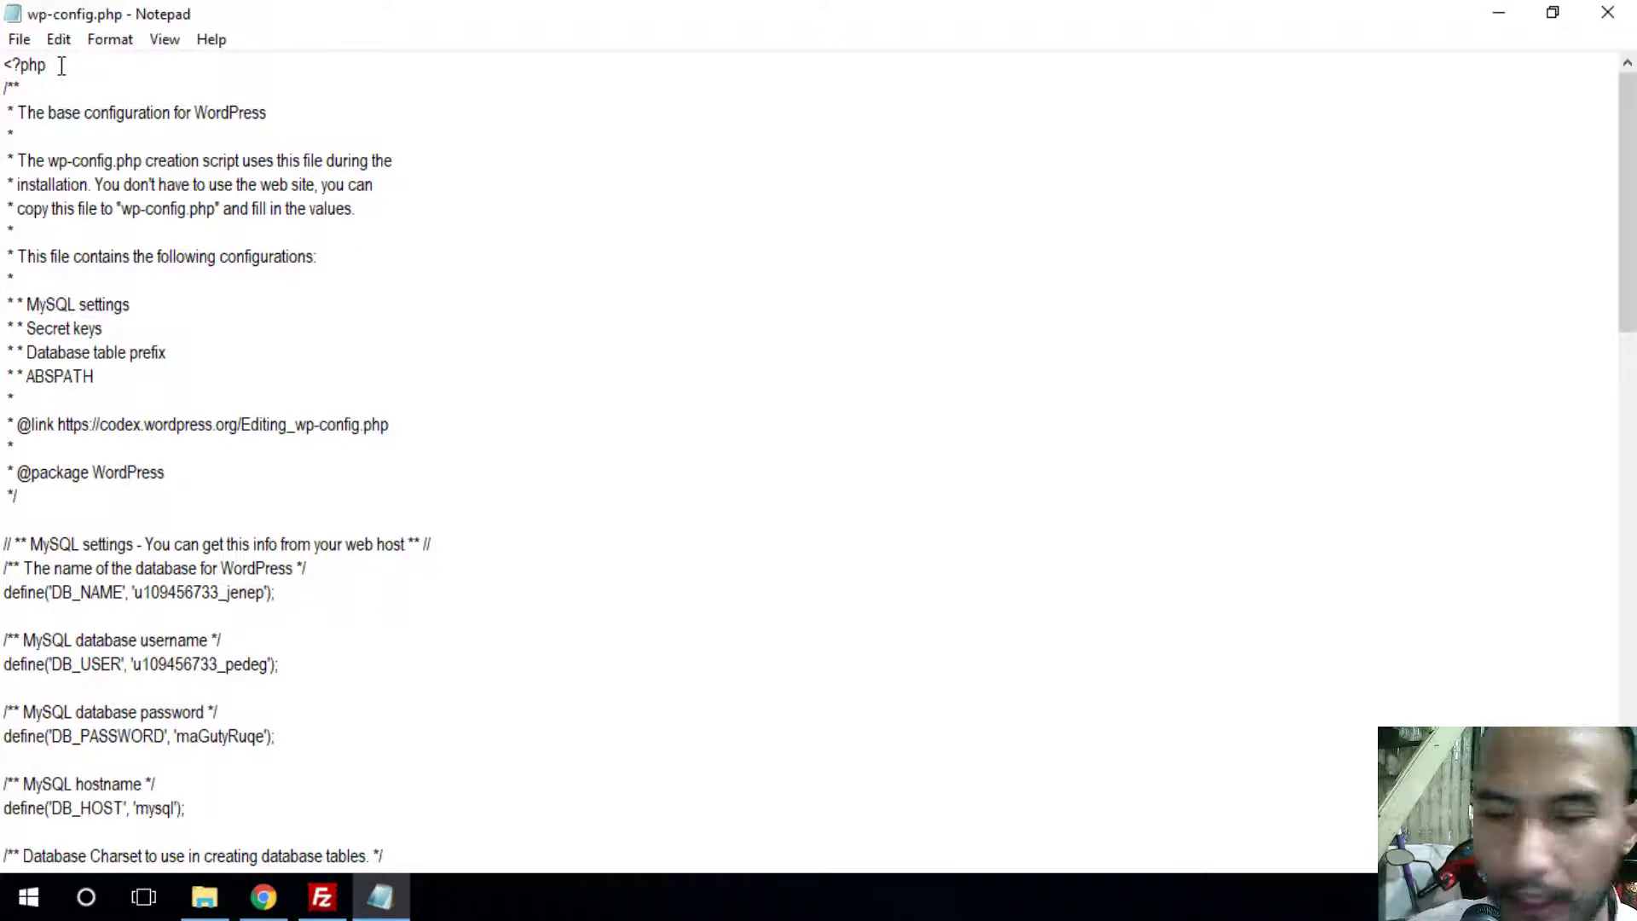
Insert the copied line define('EMPTY_TRASH_DAYS', 0 ); on a new line directly below <?php
click(61, 66)
key(Return)
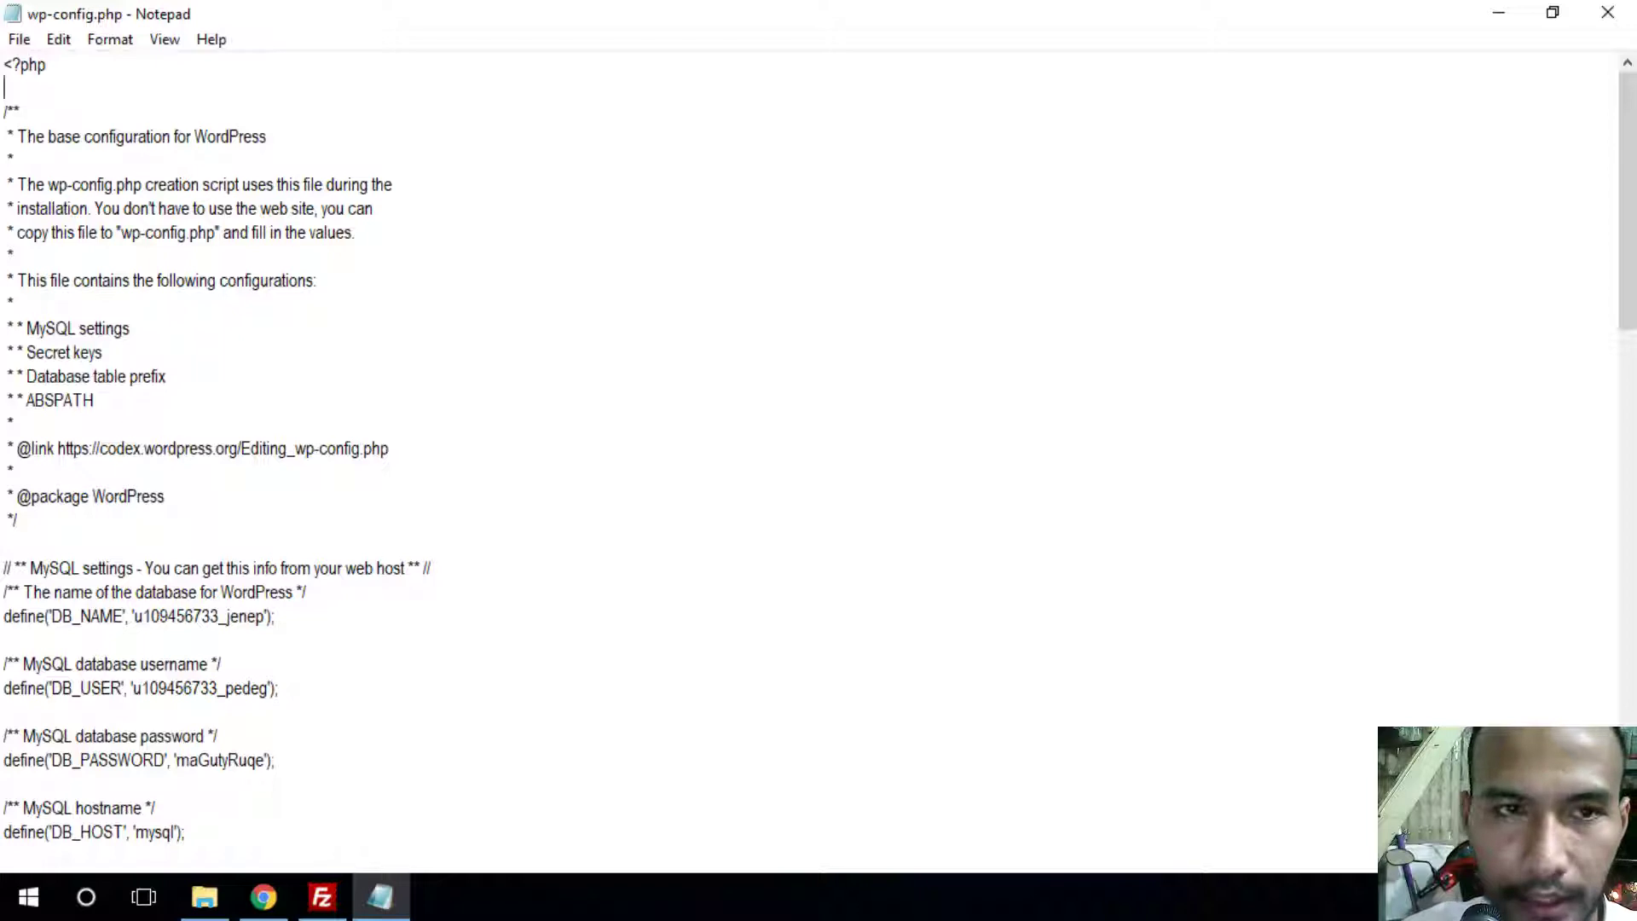
key(ctrl+v)
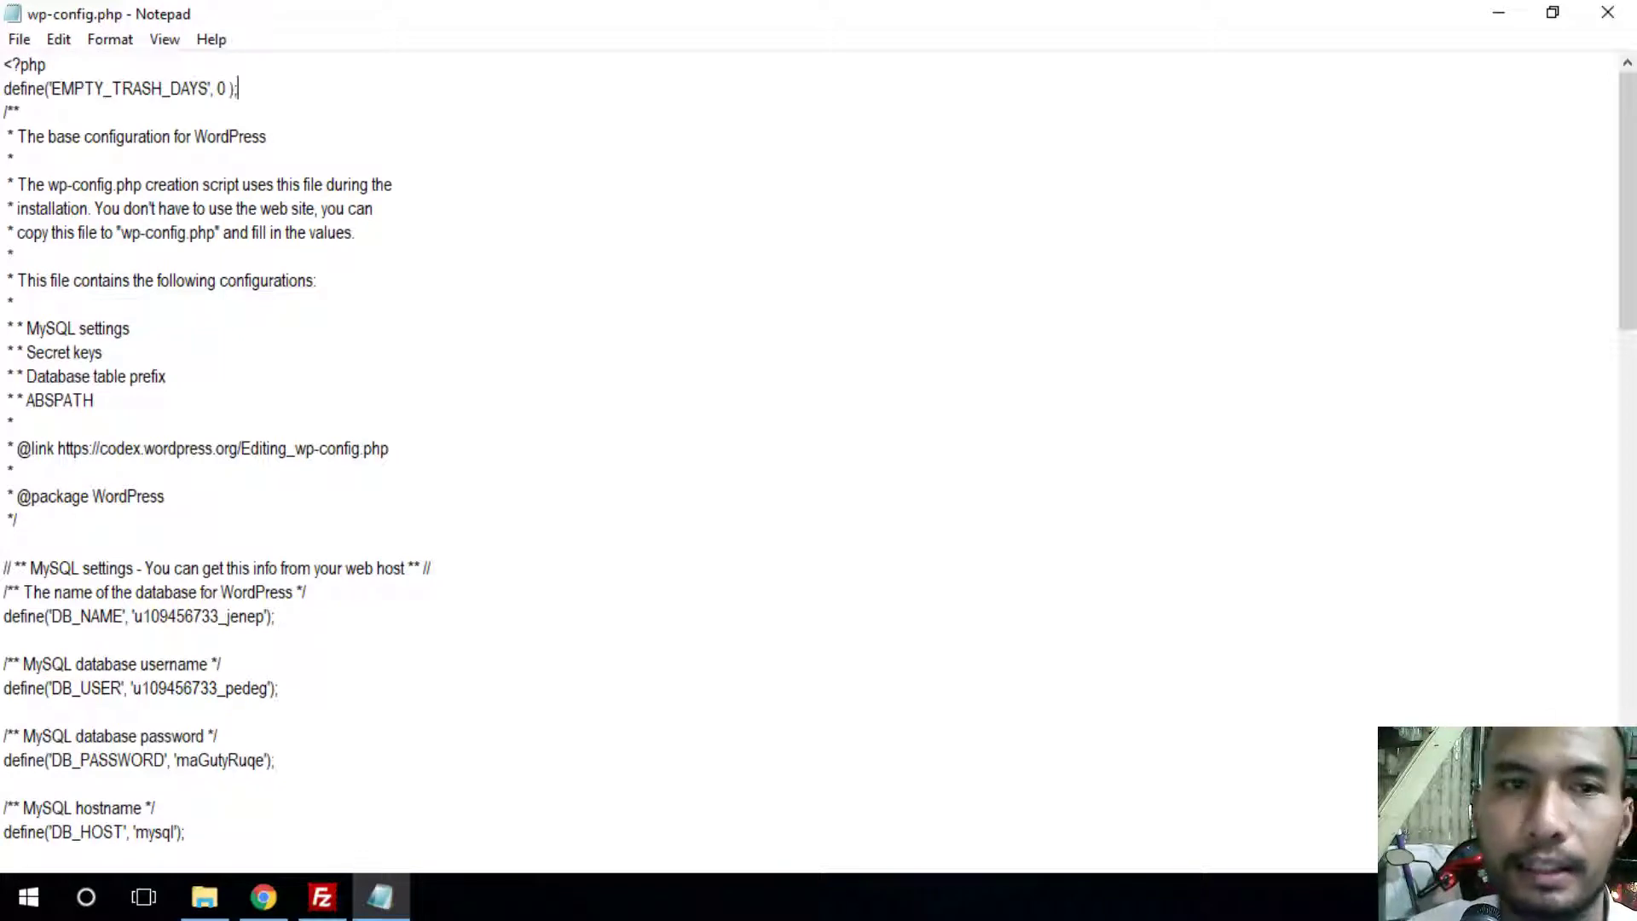
Close wp-config.php with its changes saved and upload the file back to the server
click(1601, 13)
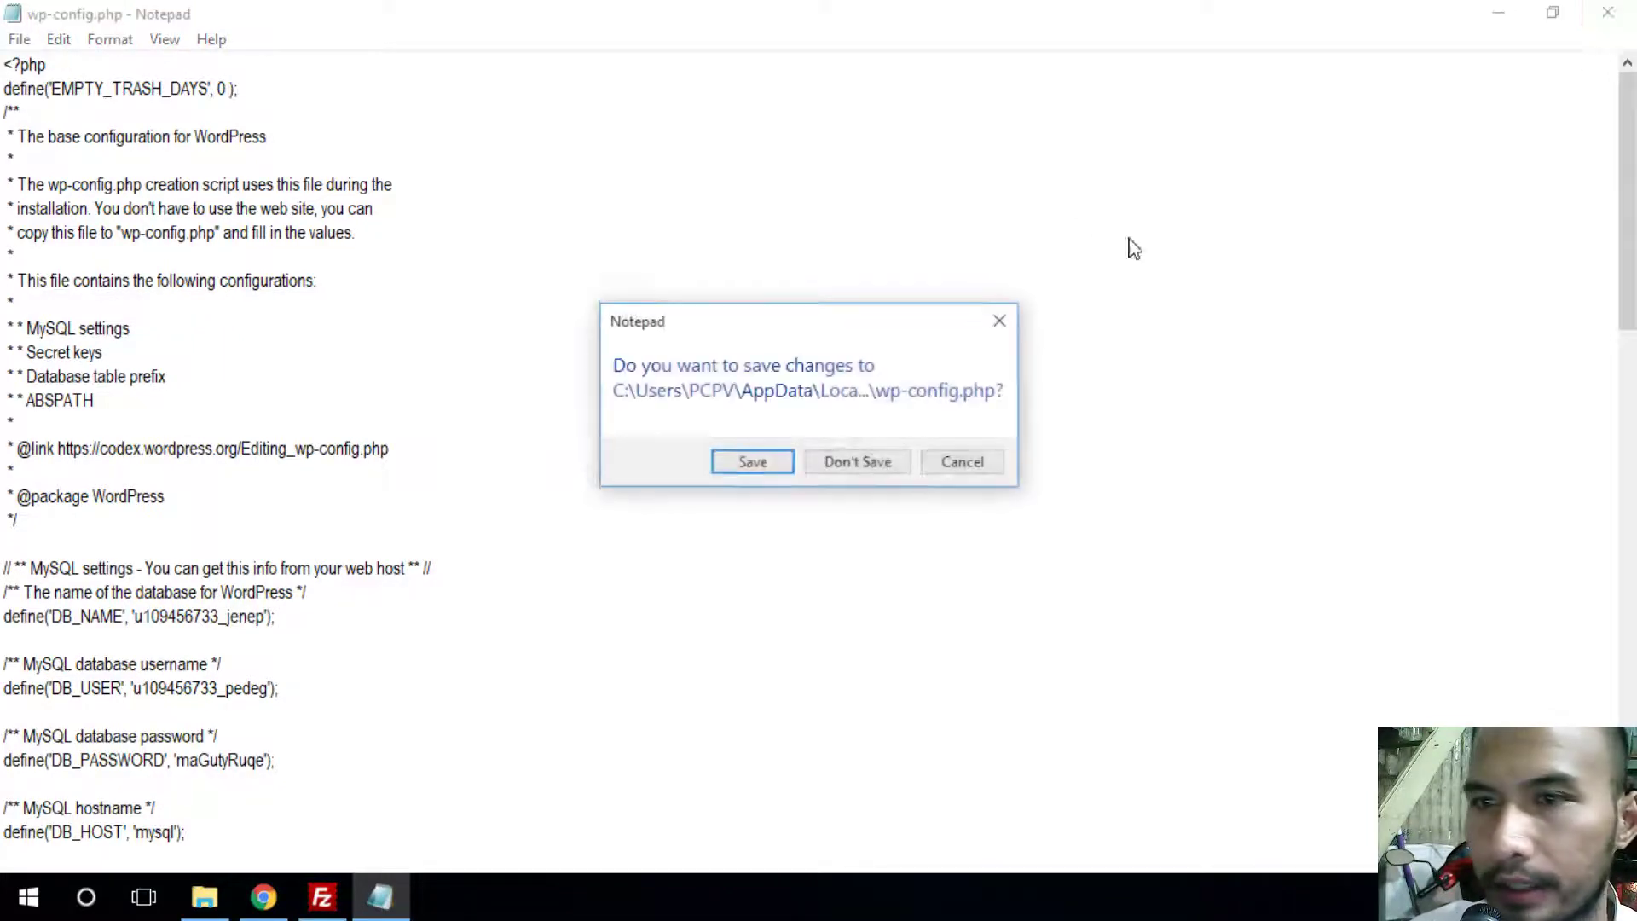
click(753, 463)
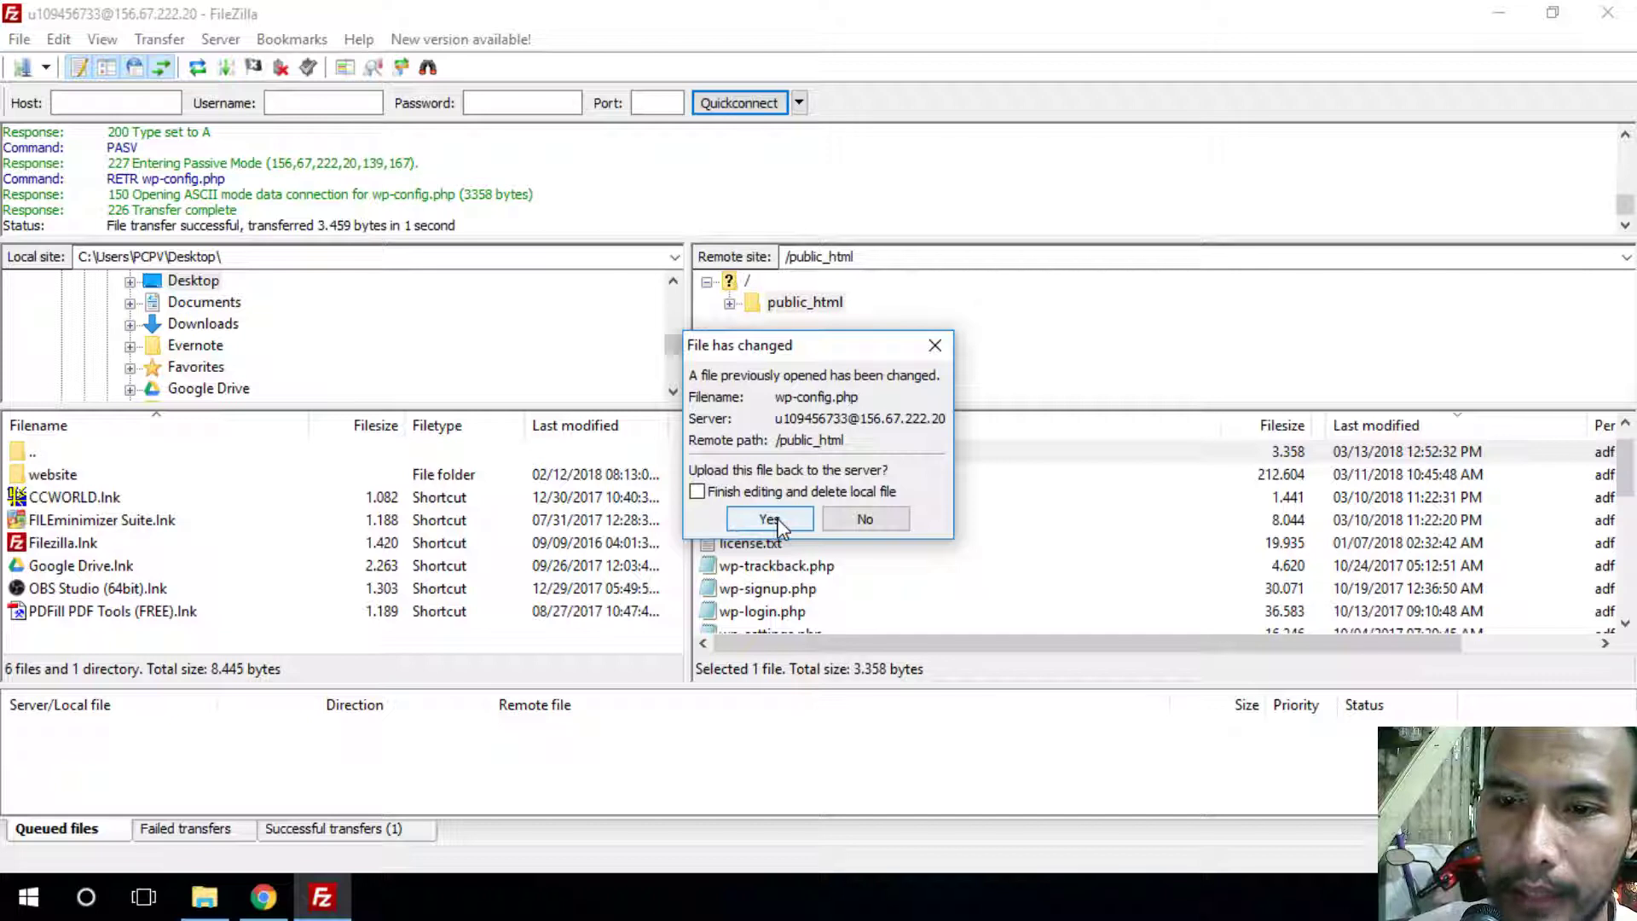
click(770, 519)
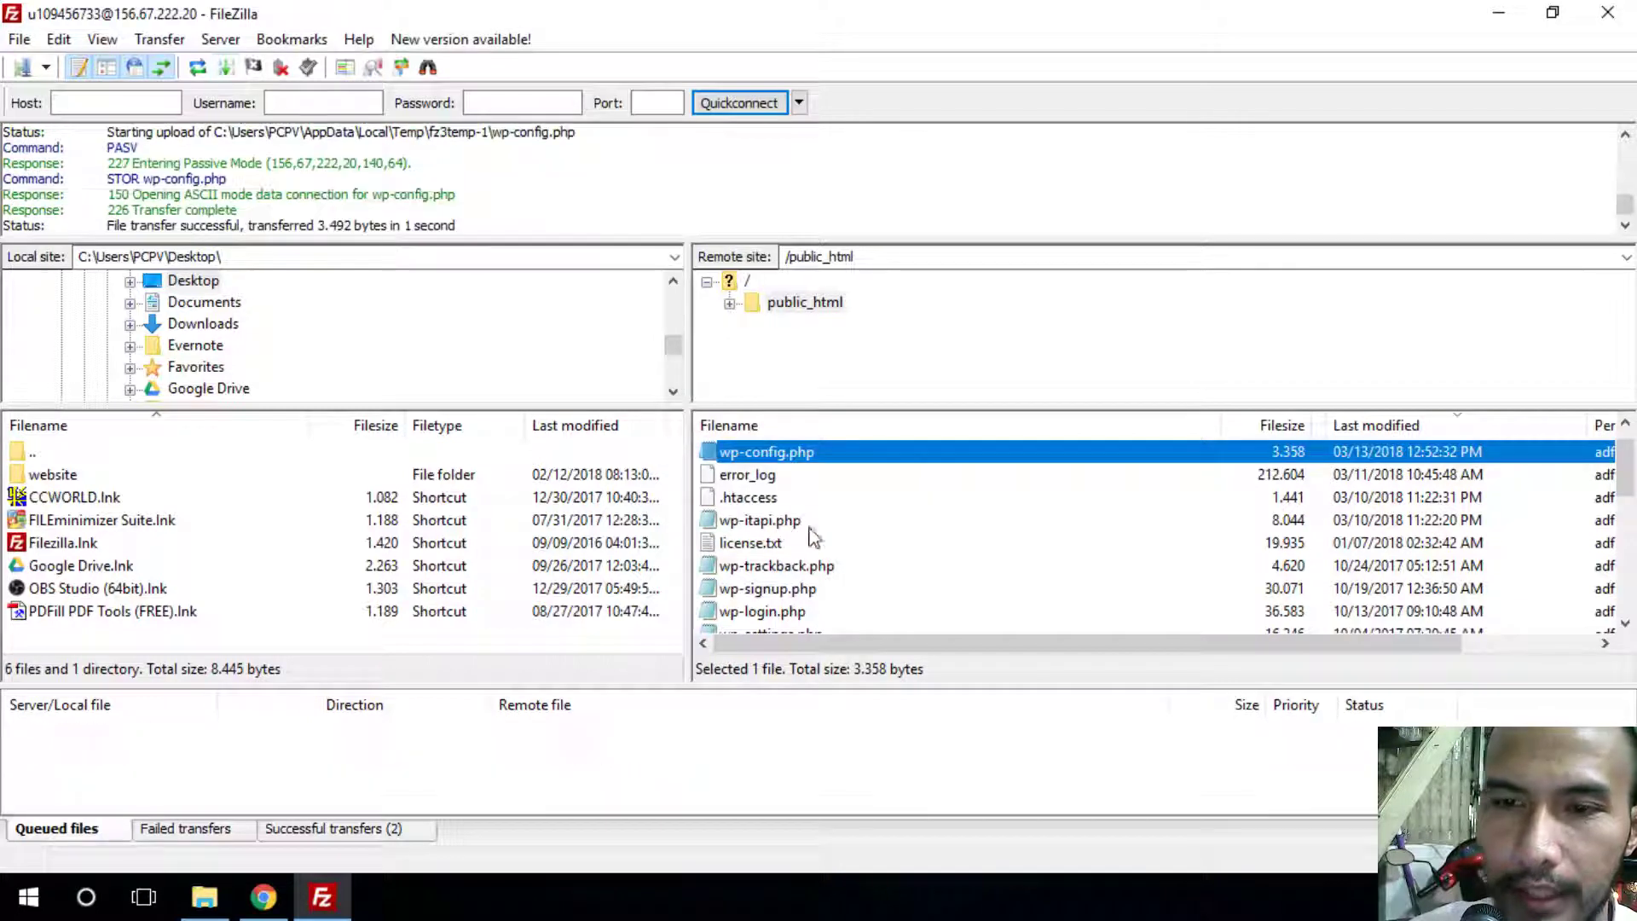
Switch back to Chrome, close the Google Drive file and reload the WordPress product list
click(1498, 12)
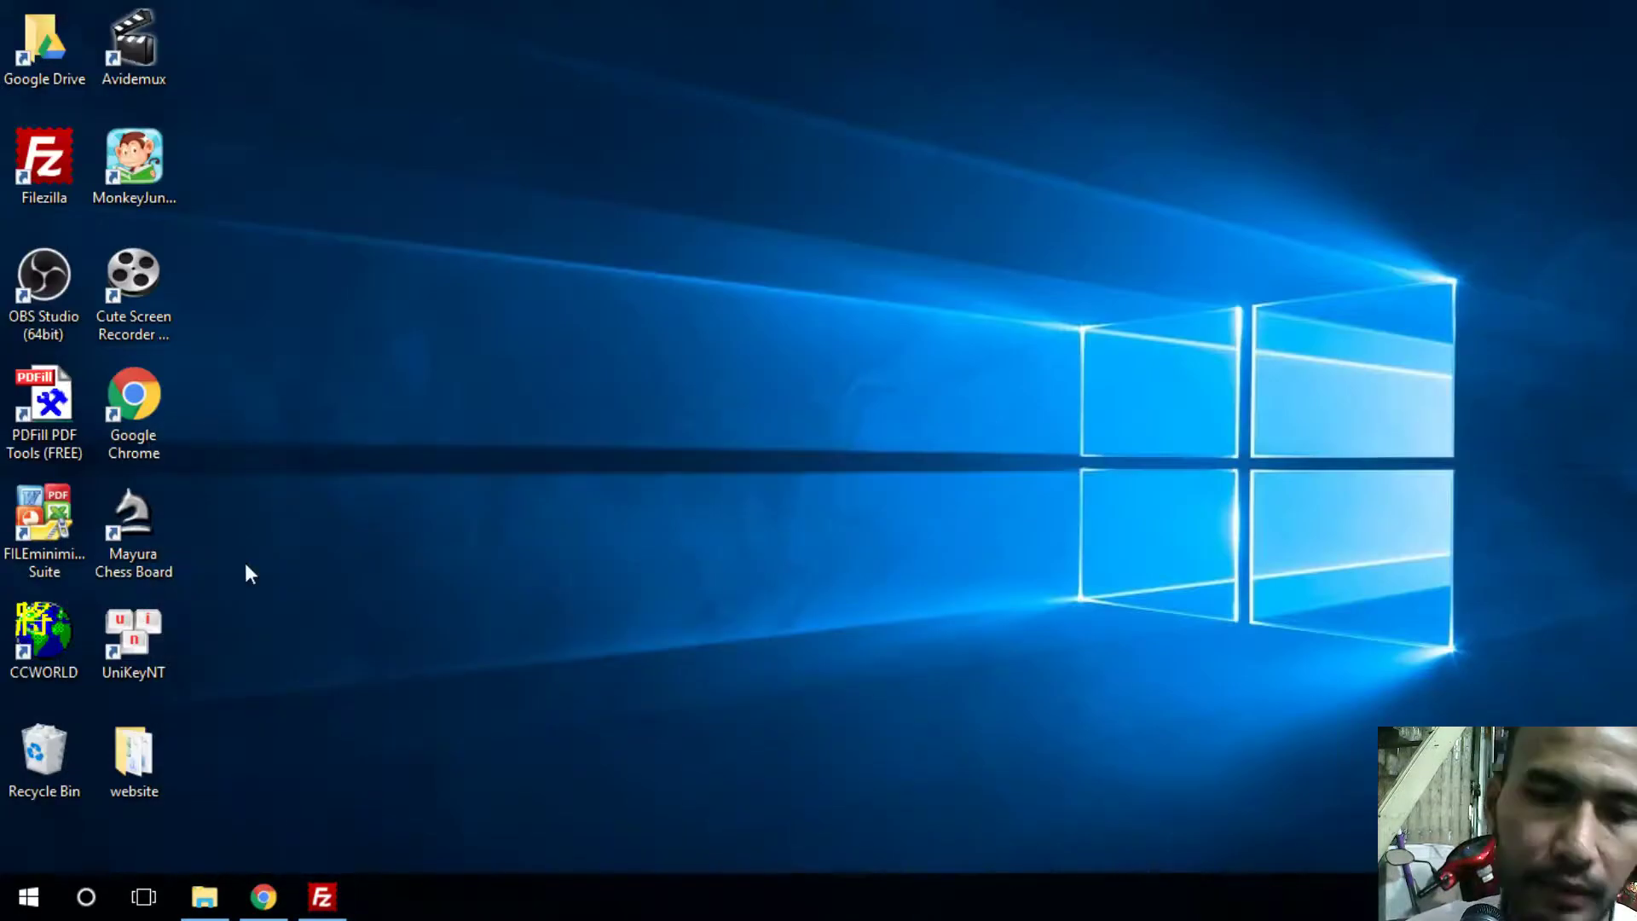
click(265, 902)
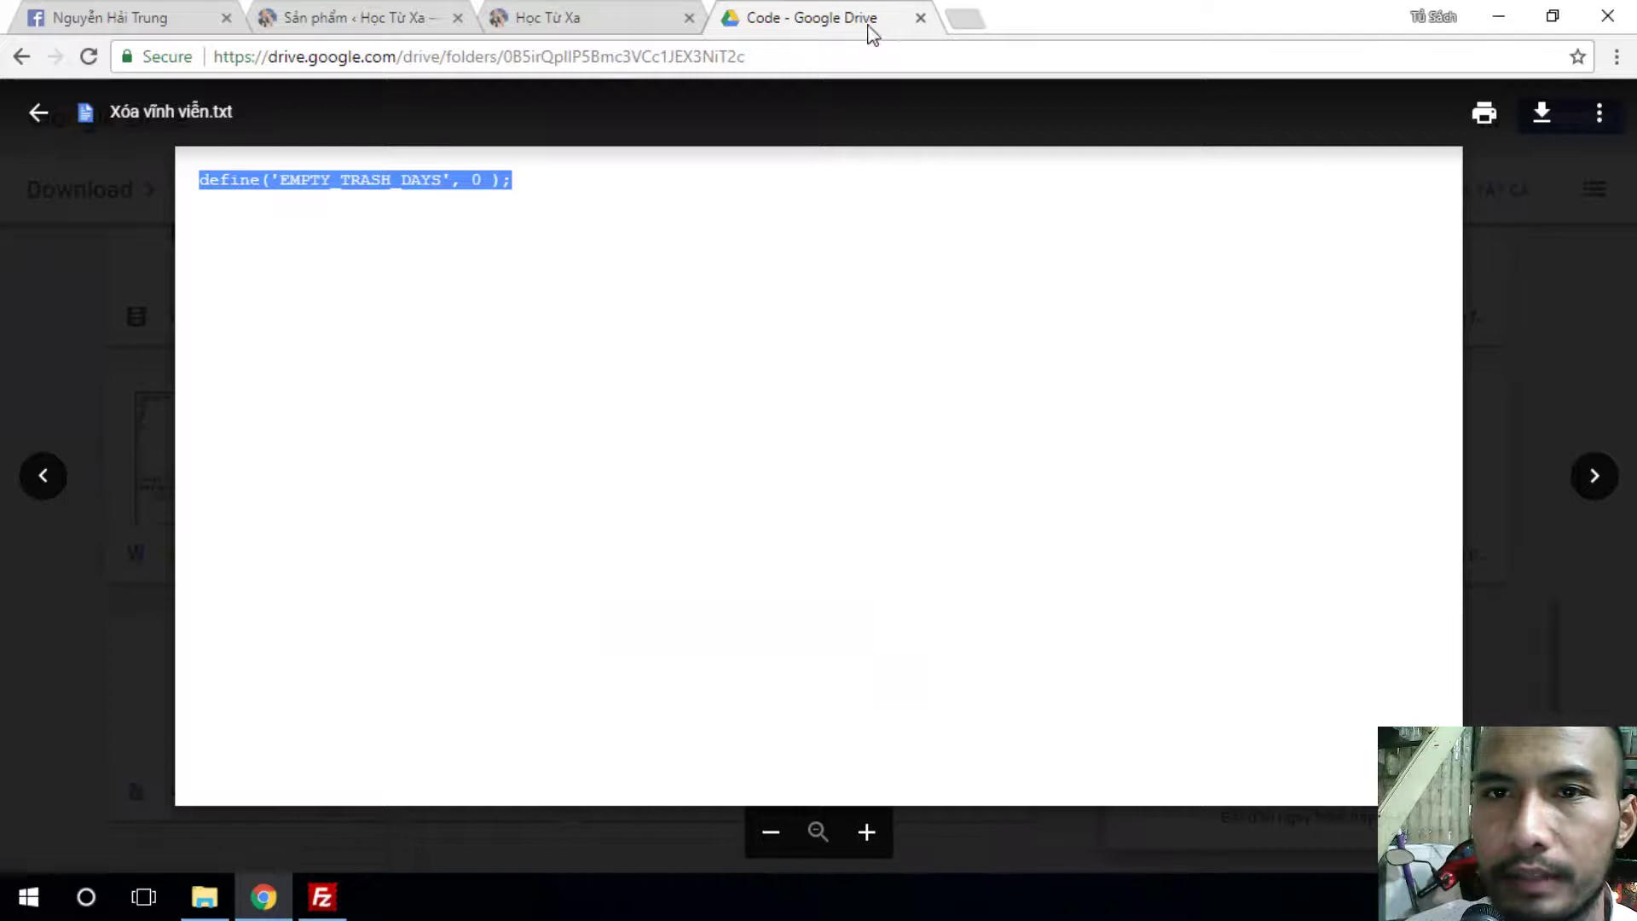
click(921, 18)
click(336, 18)
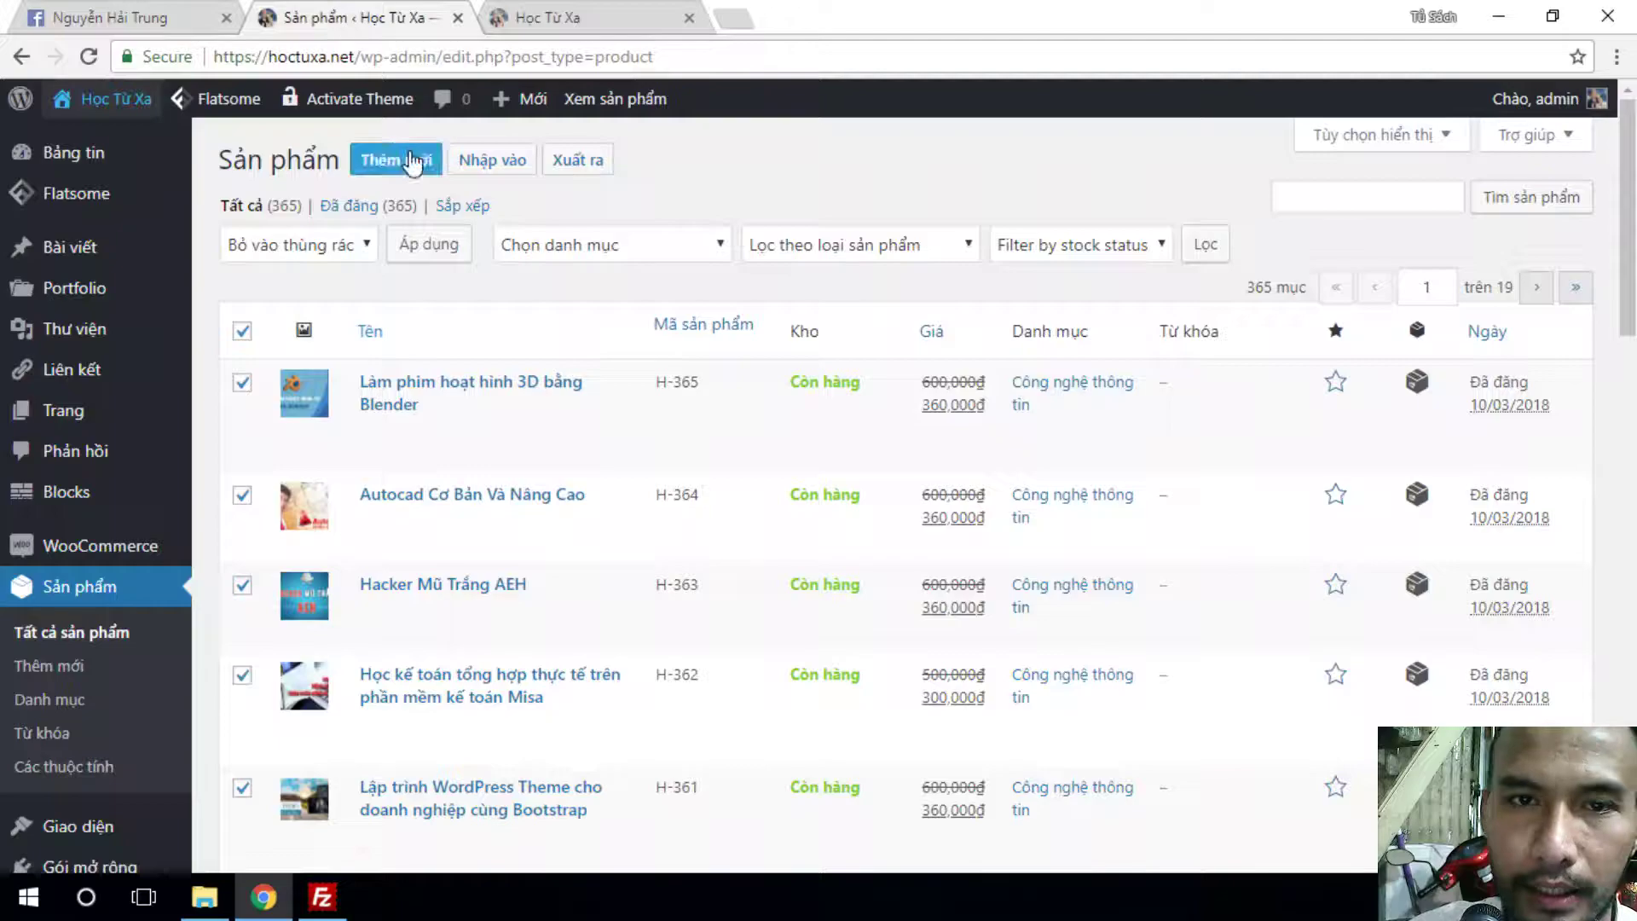
mouse_move(427, 420)
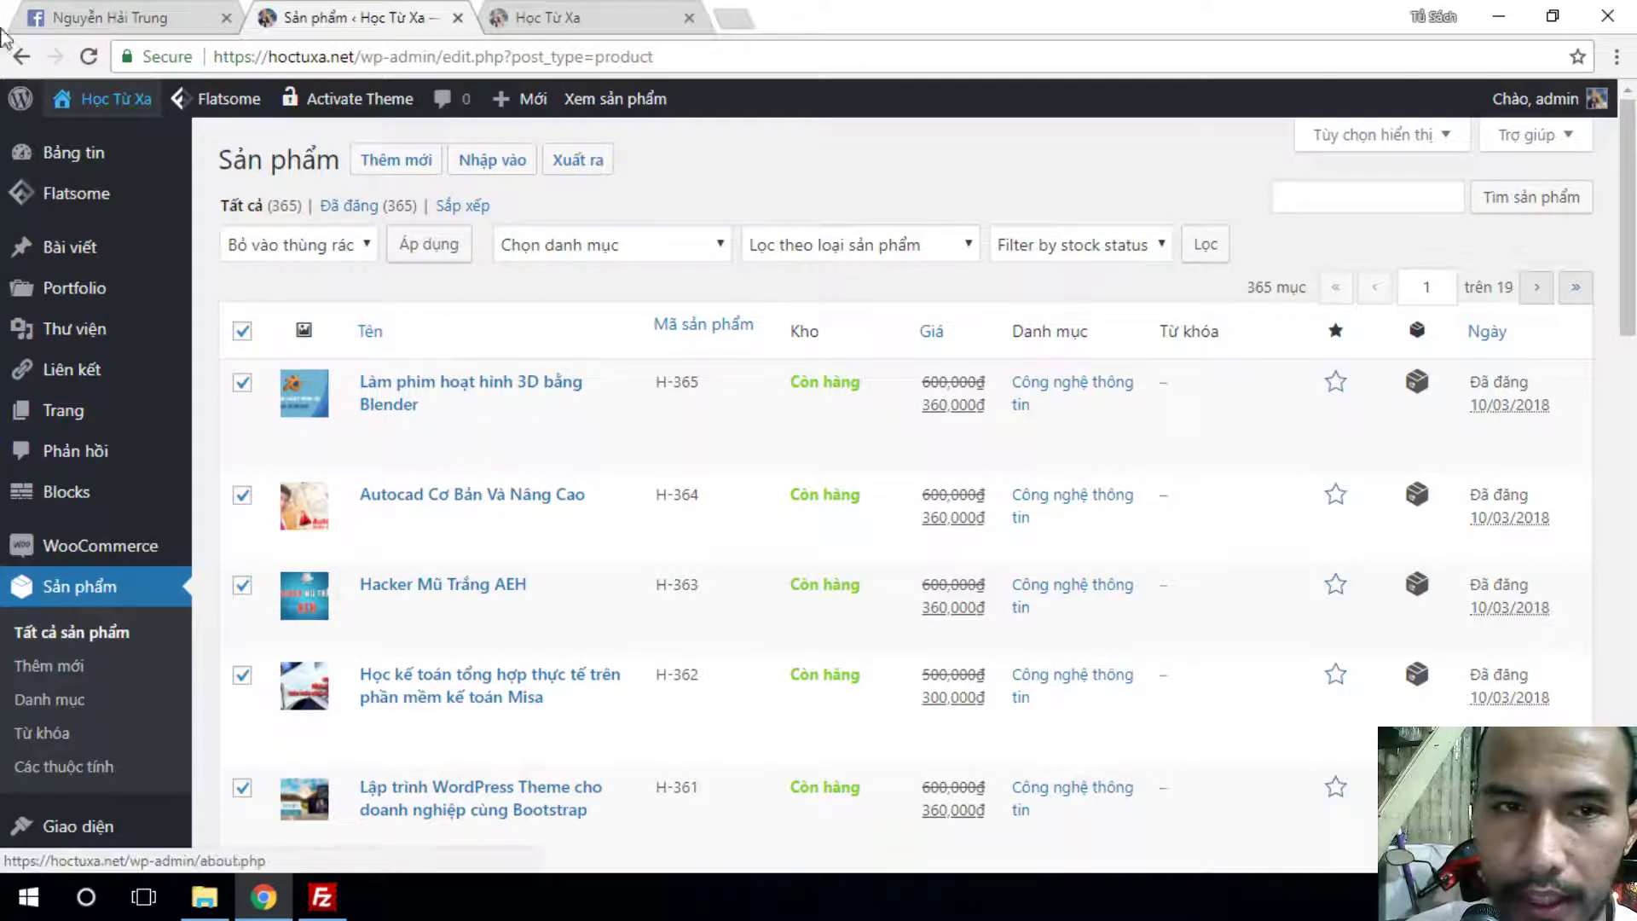
click(88, 57)
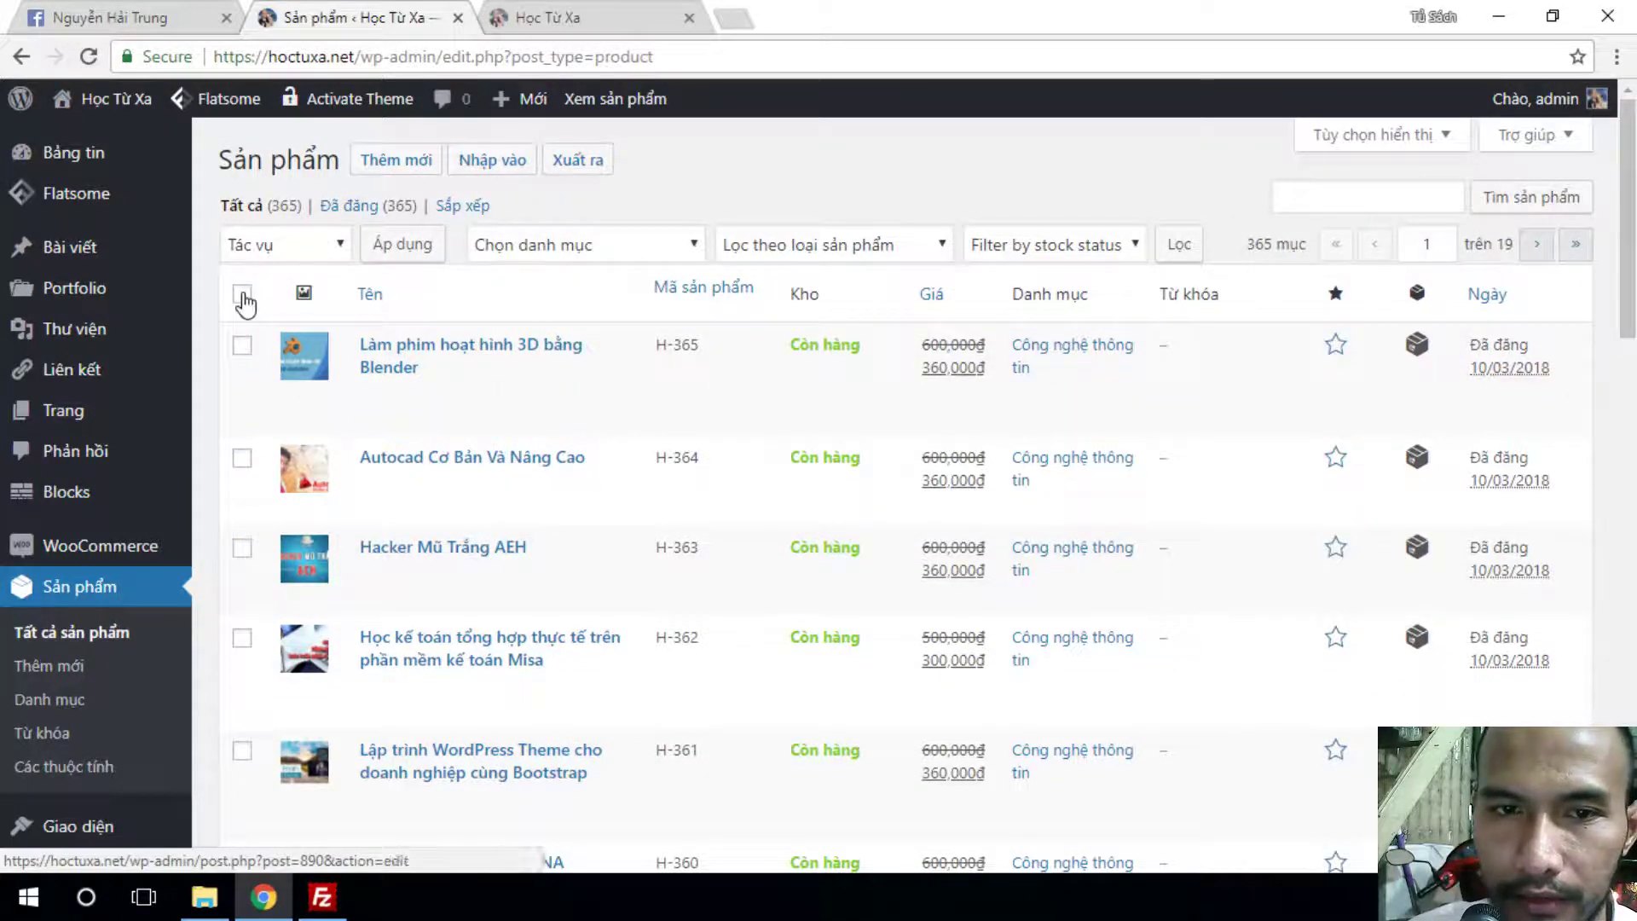
Select all products on the page and choose Xóa vĩnh viễn as the bulk action
click(242, 295)
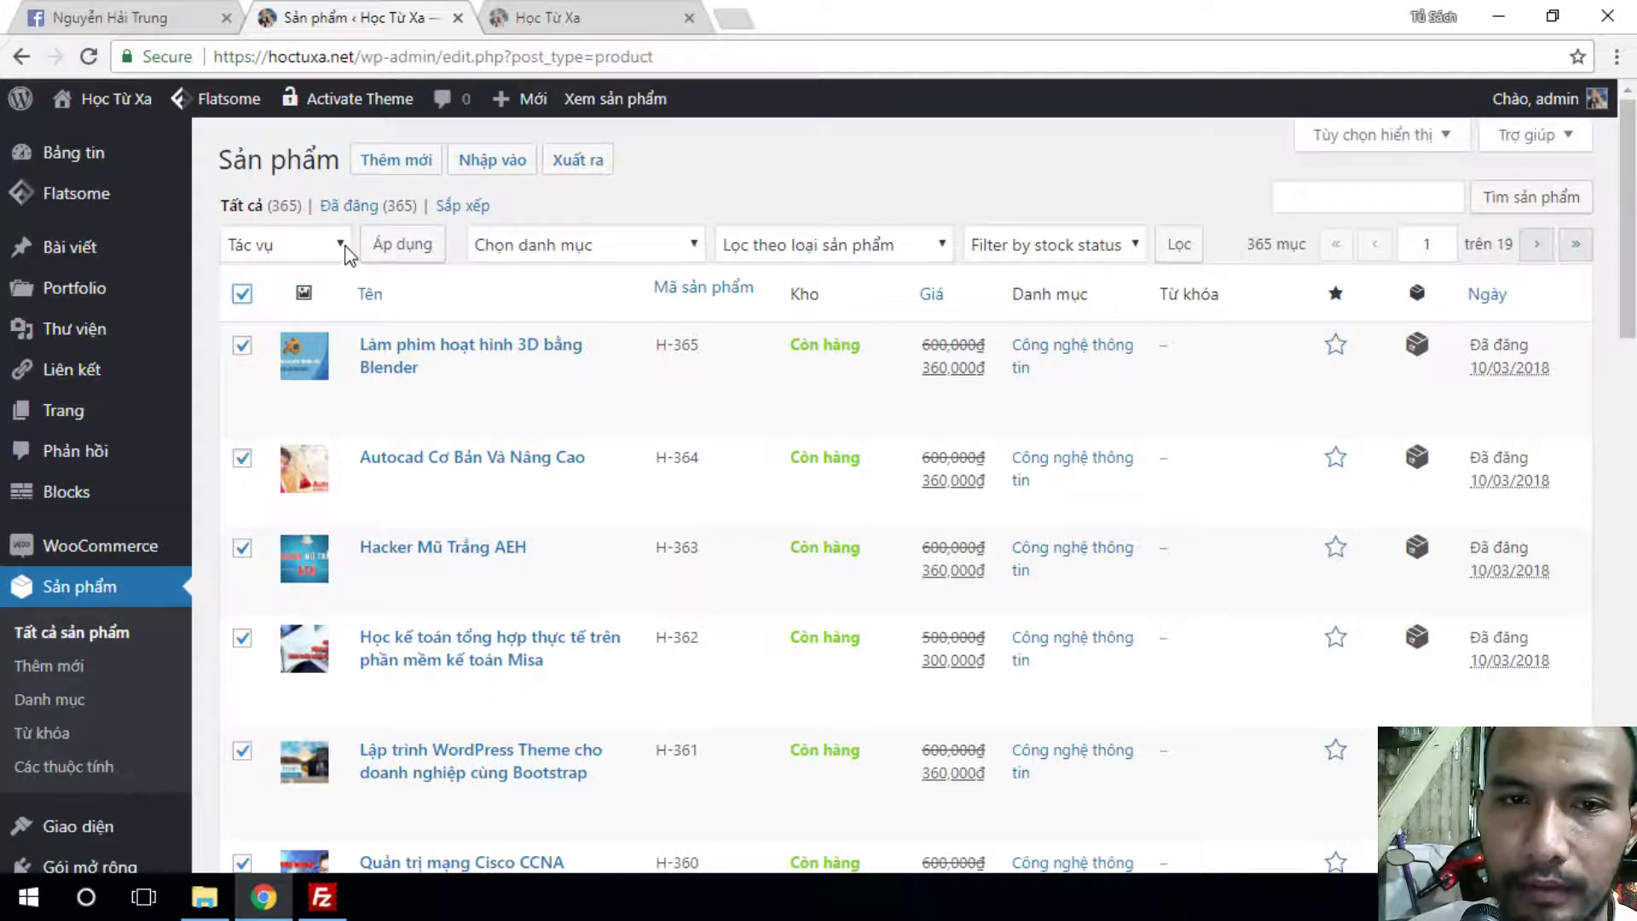
click(340, 245)
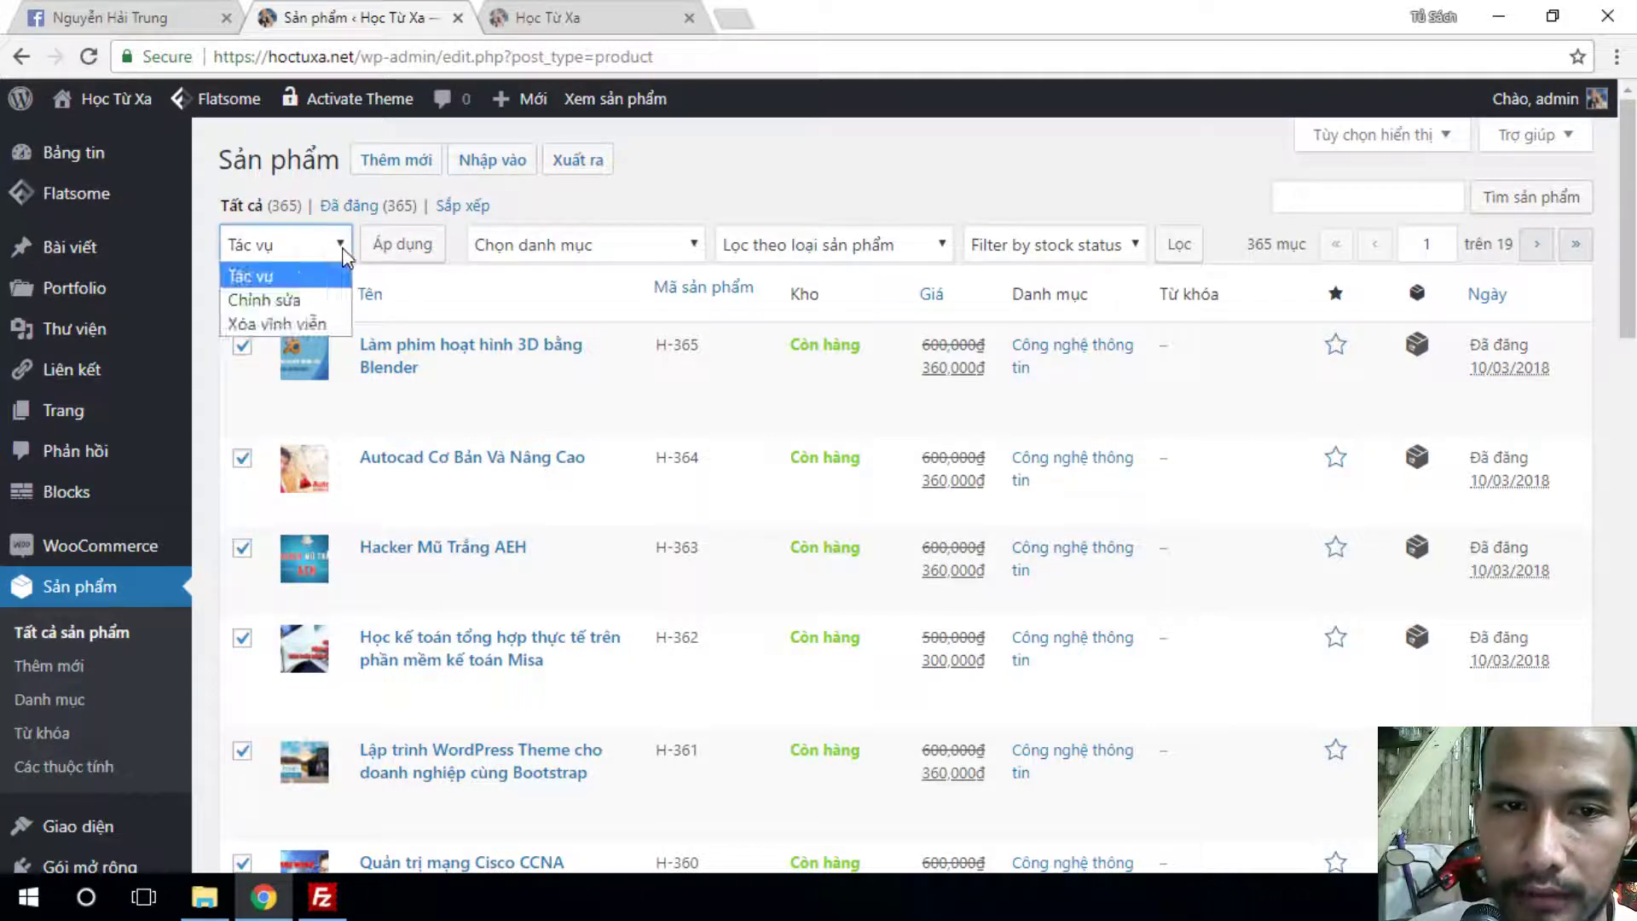
click(305, 325)
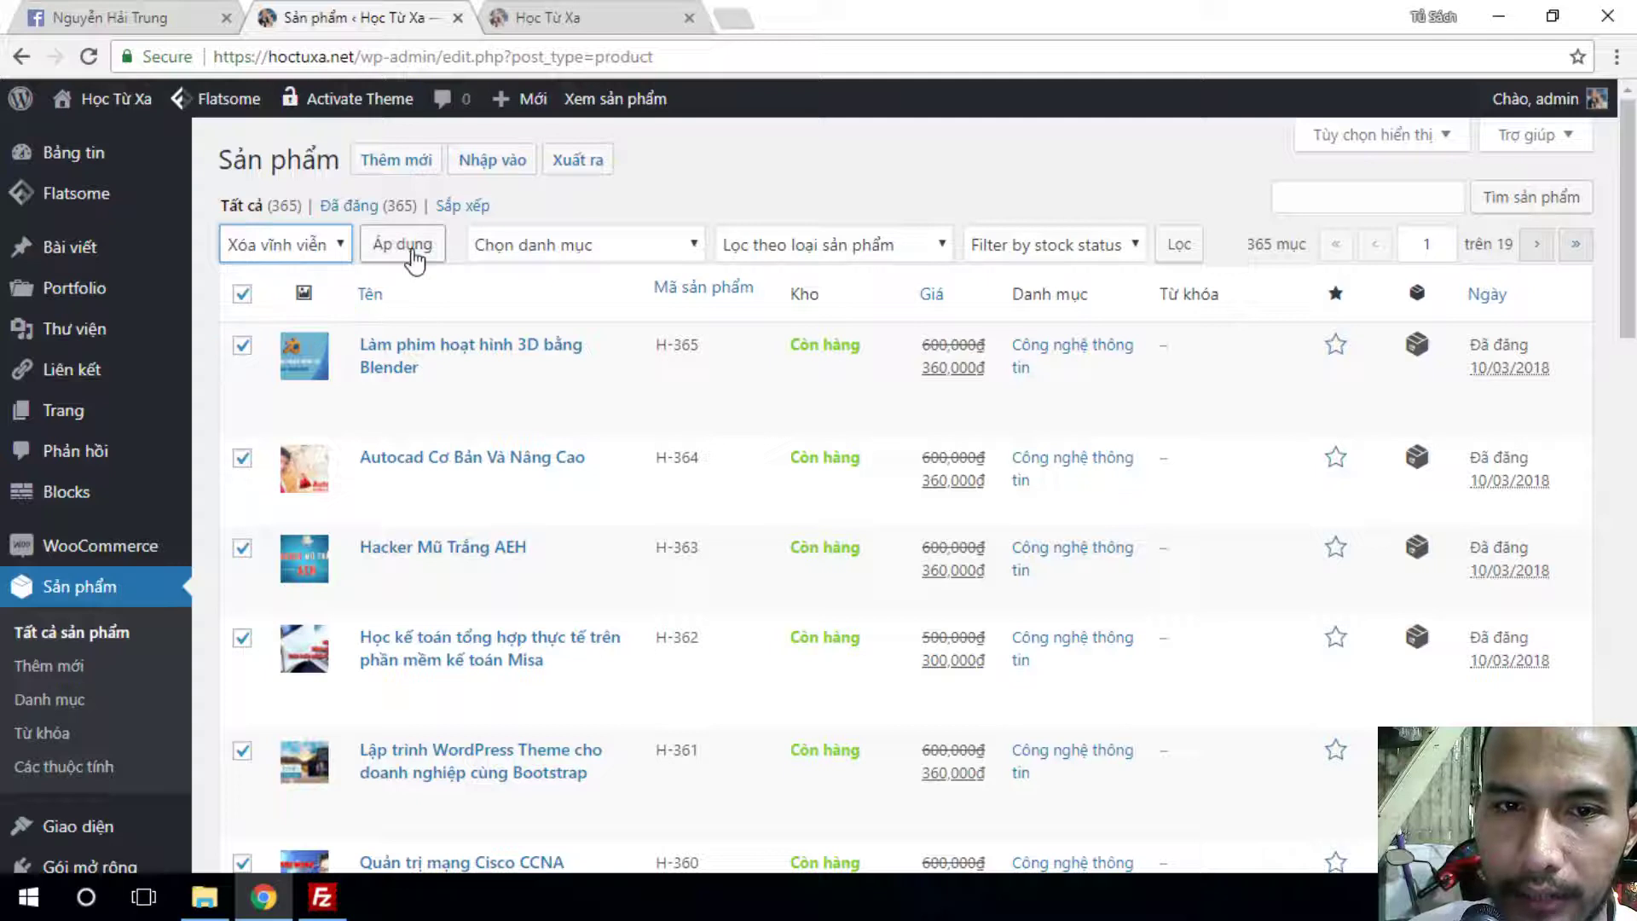